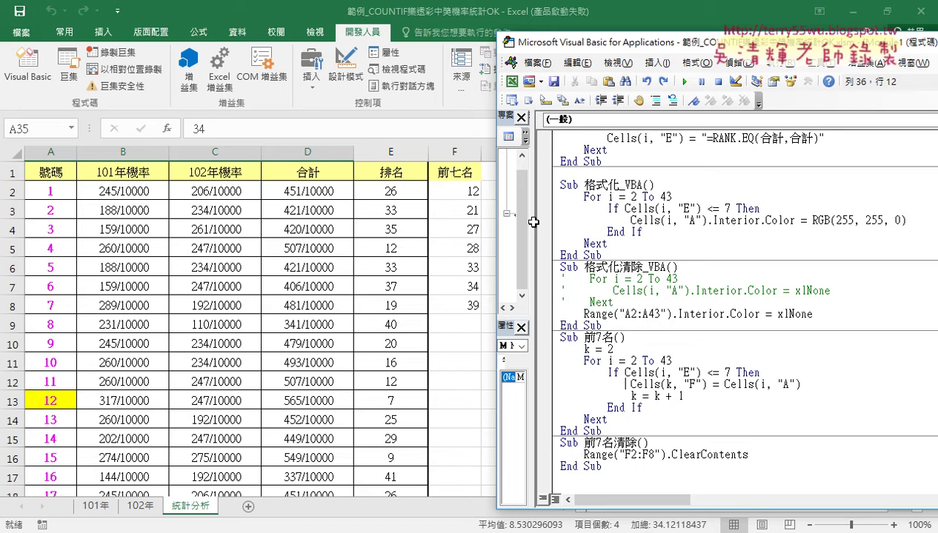
- Bring the worksheet forward and compare number 12's rank in E13 with the F2 value
{"action": "left_click", "coordinate": [388, 400]}
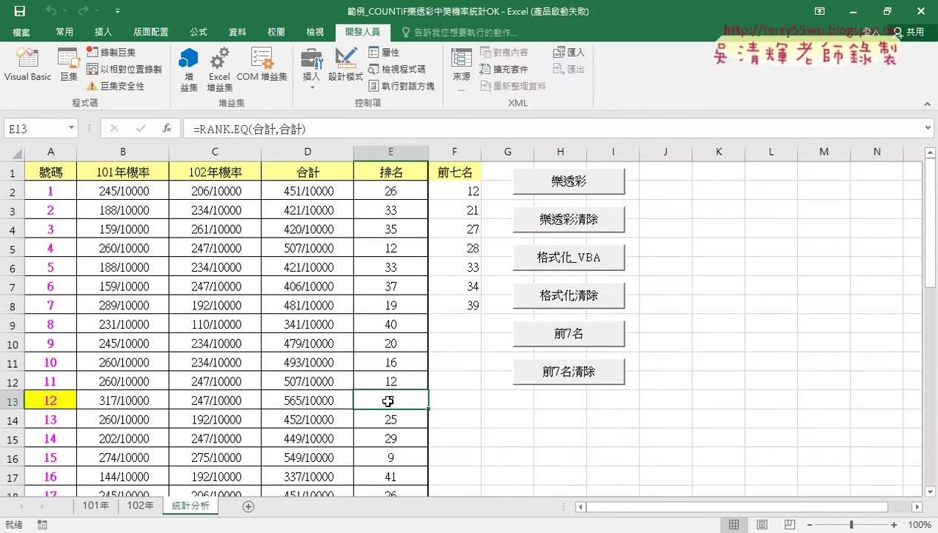
{"action": "left_click_drag", "start_coordinate": [381, 195], "coordinate": [389, 382]}
{"action": "left_click", "coordinate": [389, 399]}
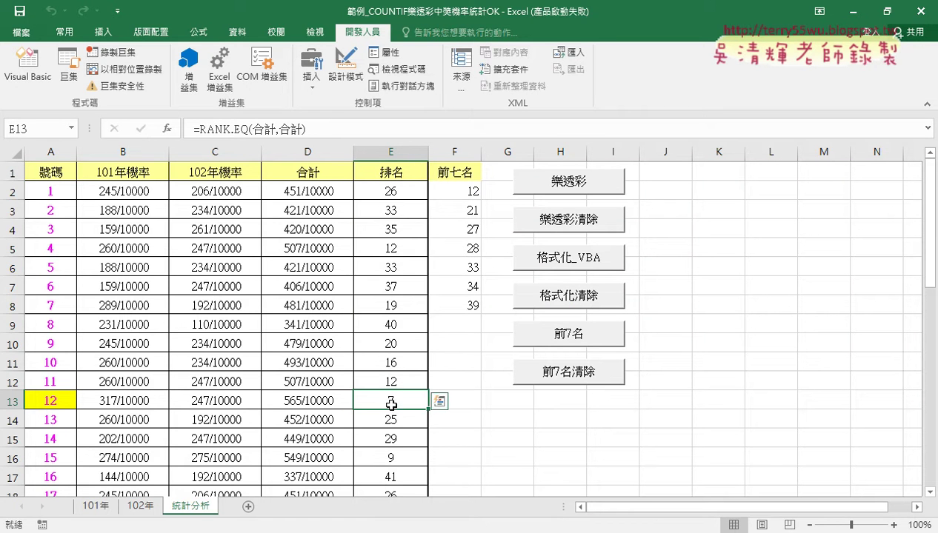
{"action": "left_click", "coordinate": [55, 397]}
{"action": "left_click", "coordinate": [462, 185]}
- Compare number 21's rank in E22 with the value 21 in F3
{"action": "scroll", "coordinate": [311, 392], "scroll_direction": "down", "scroll_amount": 2}
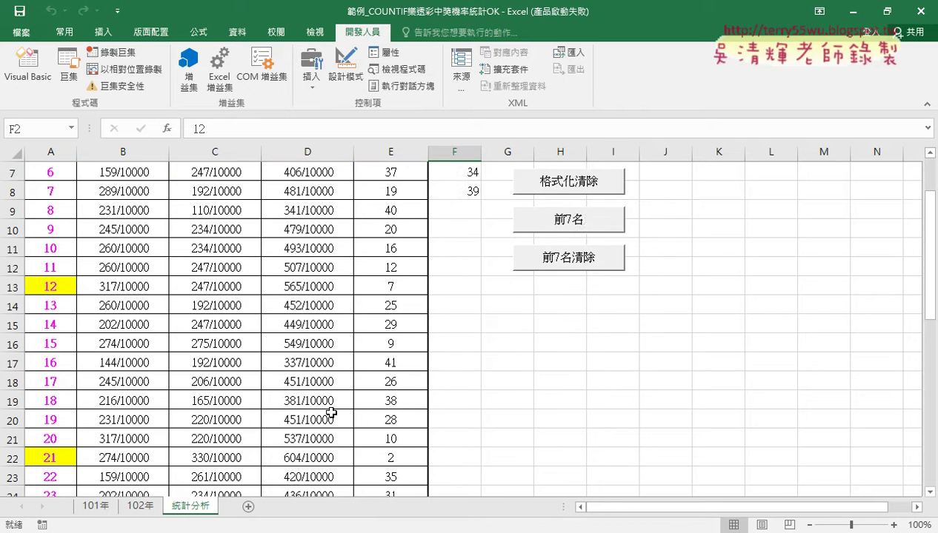
{"action": "scroll", "coordinate": [341, 370], "scroll_direction": "down", "scroll_amount": 1}
{"action": "left_click", "coordinate": [391, 400]}
{"action": "left_click", "coordinate": [58, 402]}
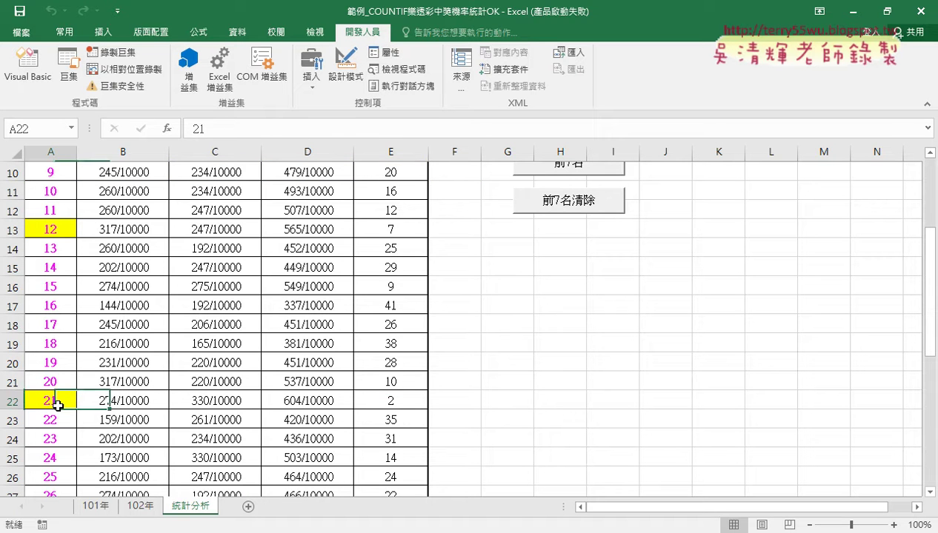
{"action": "scroll", "coordinate": [319, 325], "scroll_direction": "up", "scroll_amount": 3}
{"action": "left_click", "coordinate": [468, 210]}
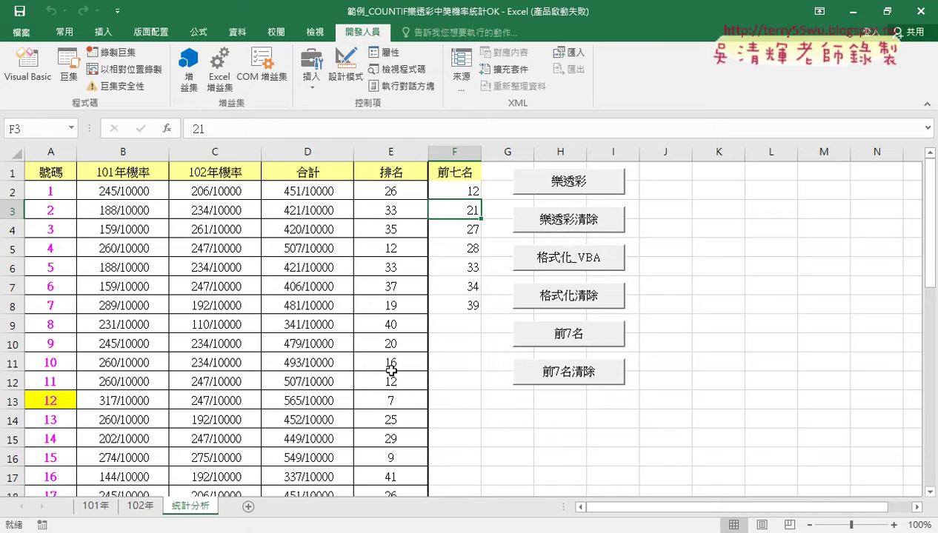
- Scroll through the ranking table, then select the seven top-seven numbers in F2:F8
{"action": "left_click", "coordinate": [460, 192]}
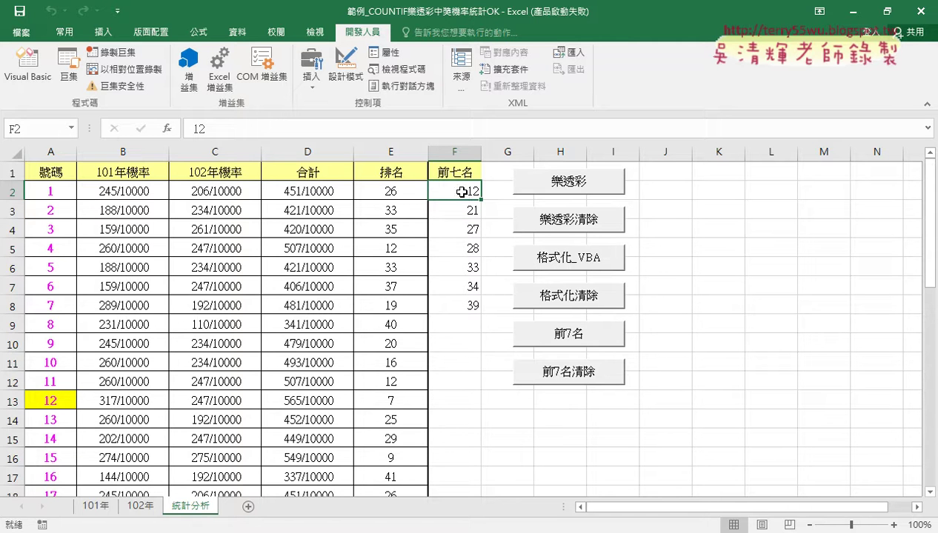
{"action": "scroll", "coordinate": [365, 320], "scroll_direction": "down", "scroll_amount": 2}
{"action": "scroll", "coordinate": [366, 320], "scroll_direction": "down", "scroll_amount": 5}
{"action": "scroll", "coordinate": [366, 378], "scroll_direction": "down", "scroll_amount": 3}
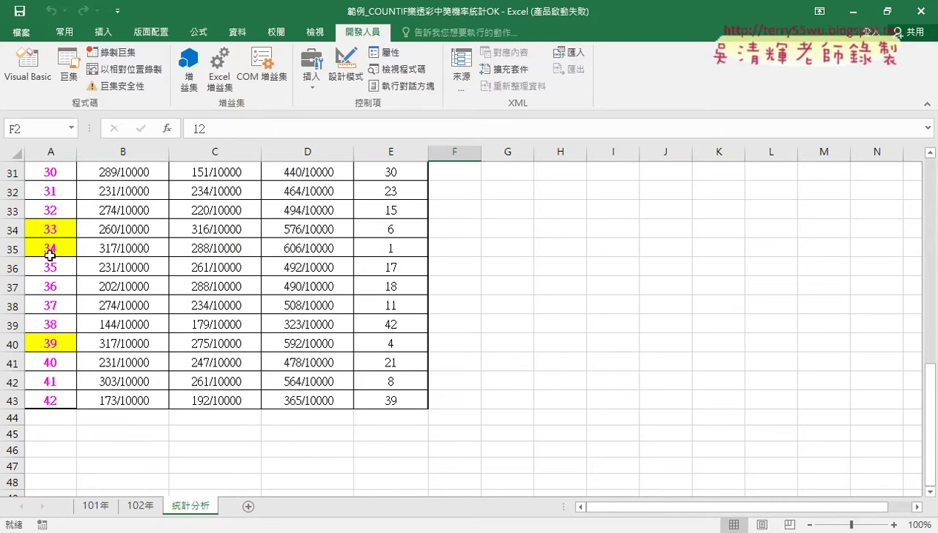
{"action": "scroll", "coordinate": [272, 319], "scroll_direction": "up", "scroll_amount": 2}
{"action": "scroll", "coordinate": [281, 324], "scroll_direction": "up", "scroll_amount": 2}
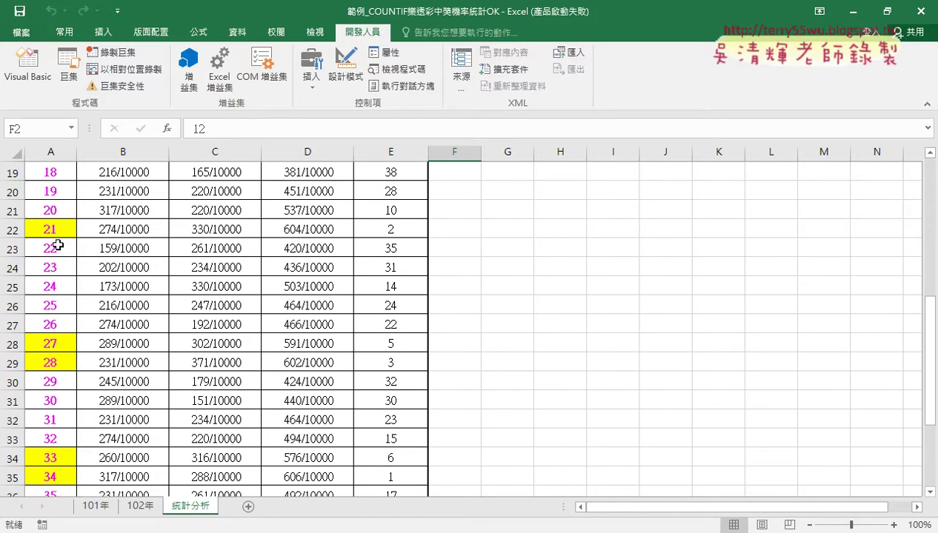
{"action": "scroll", "coordinate": [237, 287], "scroll_direction": "up", "scroll_amount": 5}
{"action": "scroll", "coordinate": [274, 329], "scroll_direction": "up", "scroll_amount": 1}
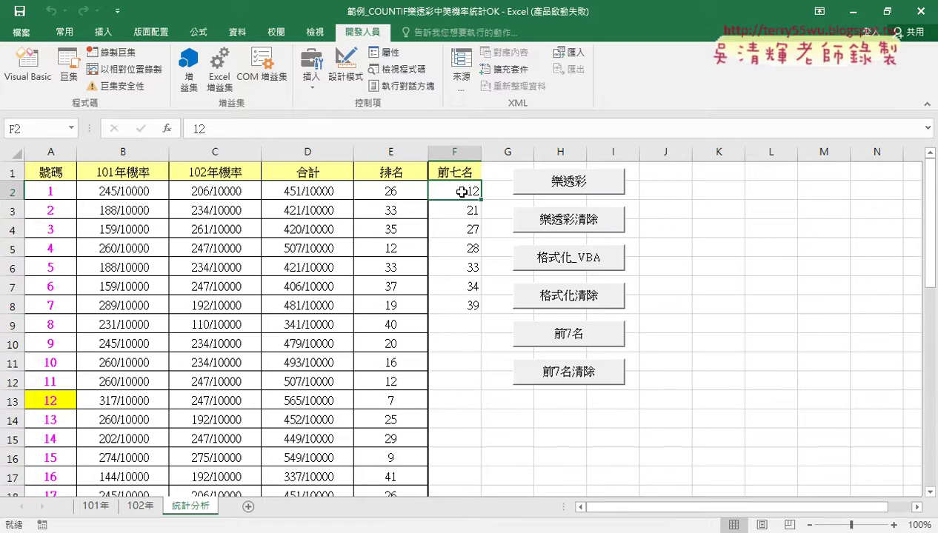
{"action": "left_click_drag", "start_coordinate": [461, 192], "coordinate": [462, 304]}
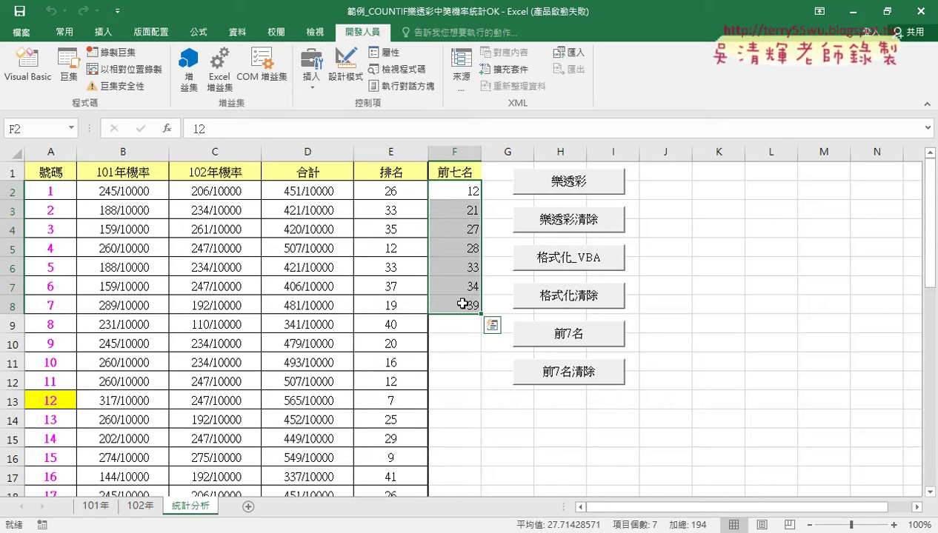
- In the VBA editor, change the rank condition in Sub 前7名 from '<= 7' to '= j'
{"action": "left_click", "coordinate": [28, 67]}
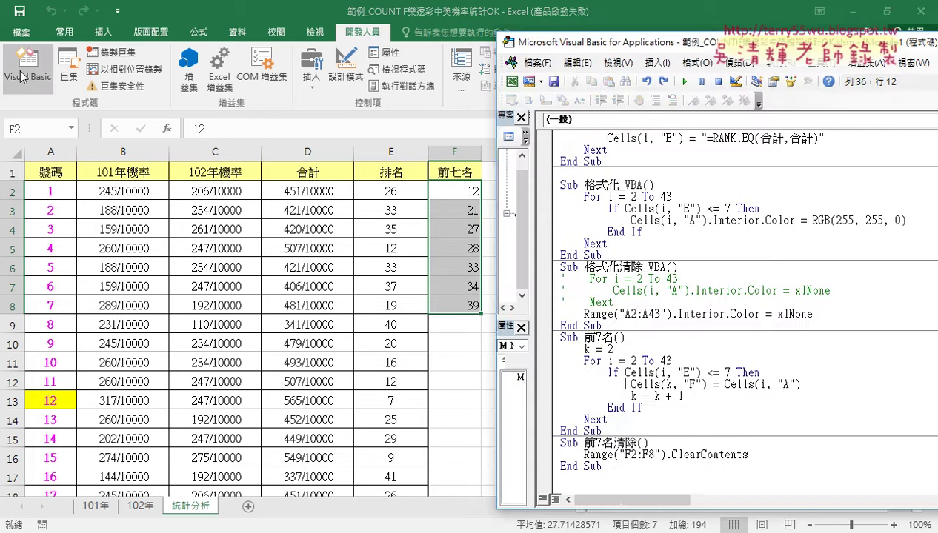
{"action": "left_click_drag", "start_coordinate": [549, 46], "coordinate": [111, 46]}
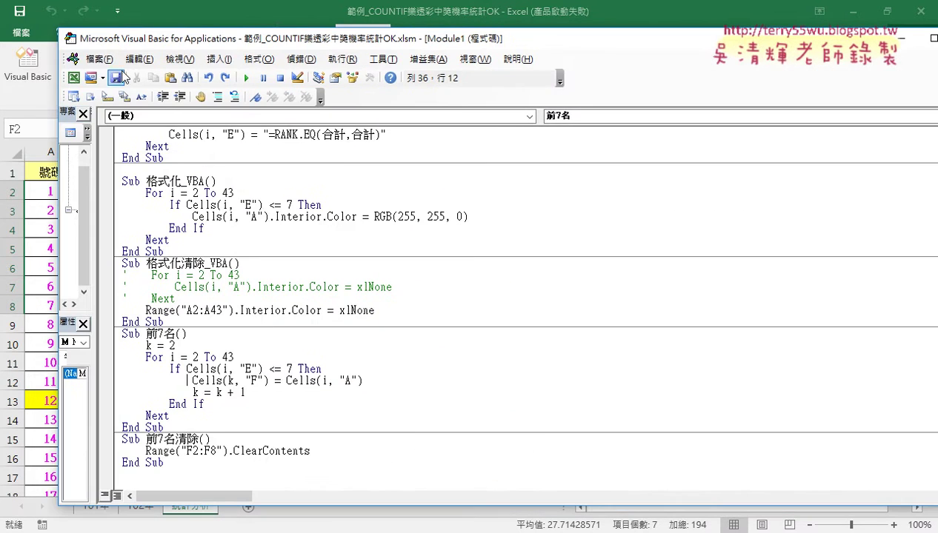
{"action": "double_click", "coordinate": [286, 368]}
{"action": "left_click_drag", "start_coordinate": [281, 368], "coordinate": [269, 368]}
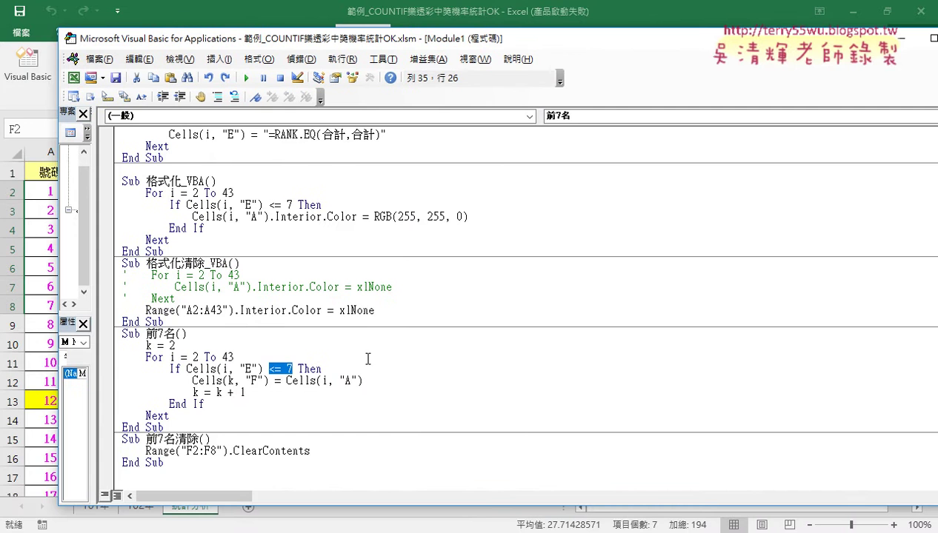
{"action": "type", "text": "="}
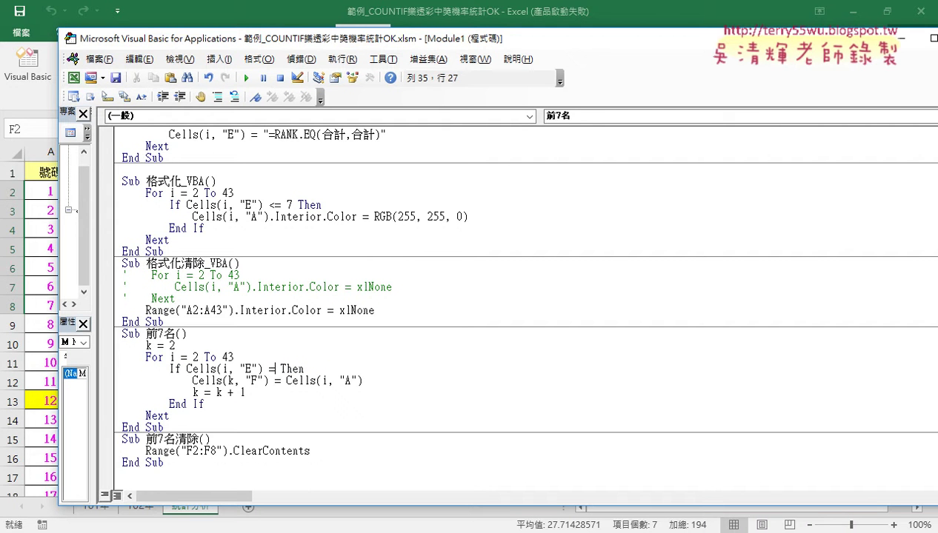
{"action": "type", "text": "j"}
{"action": "key", "text": "shift+Left"}
- Add 'For j = 1 To 7' after k = 2 and a matching 'Next' after the inner Next
{"action": "left_click", "coordinate": [232, 348]}
{"action": "key", "text": "Return"}
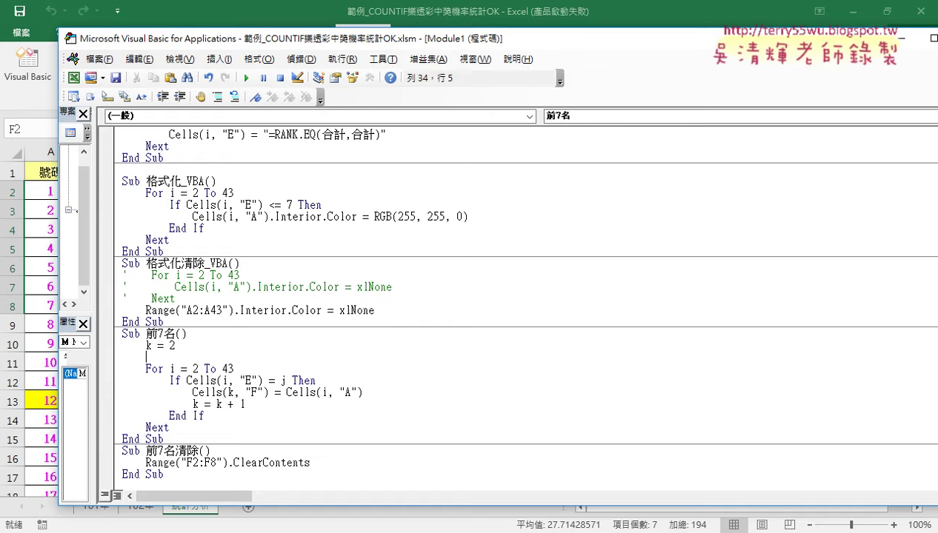
{"action": "type", "text": "f"}
{"action": "type", "text": "or"}
{"action": "type", "text": " j="}
{"action": "type", "text": "1 to "}
{"action": "type", "text": "7"}
{"action": "key", "text": "Down"}
{"action": "key", "text": "Down"}
{"action": "key", "text": "Down"}
{"action": "key", "text": "Down"}
{"action": "key", "text": "Down"}
{"action": "key", "text": "Down"}
{"action": "key", "text": "Return"}
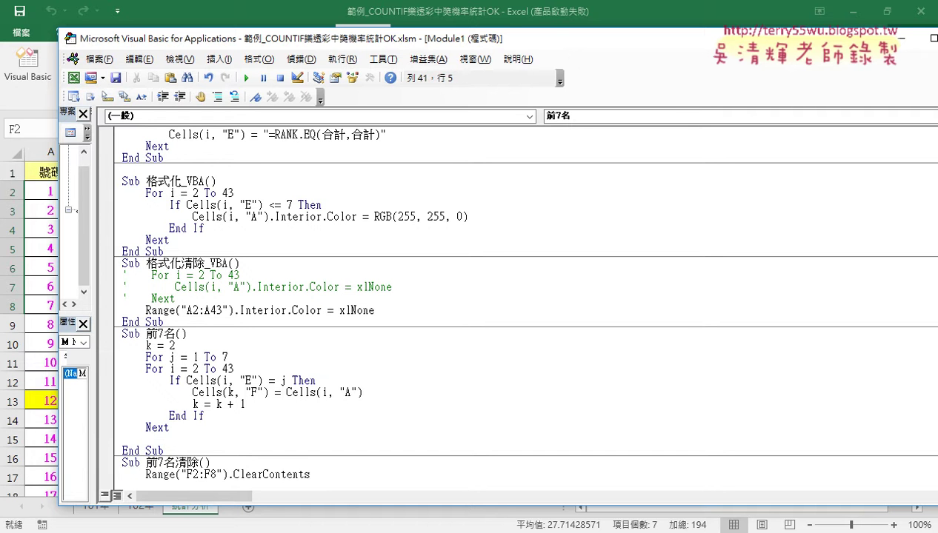
{"action": "type", "text": "next"}
{"action": "mouse_move", "coordinate": [170, 428]}
{"action": "left_mouse_down"}
{"action": "mouse_move", "coordinate": [103, 377]}
{"action": "mouse_move", "coordinate": [231, 361]}
{"action": "left_mouse_up"}
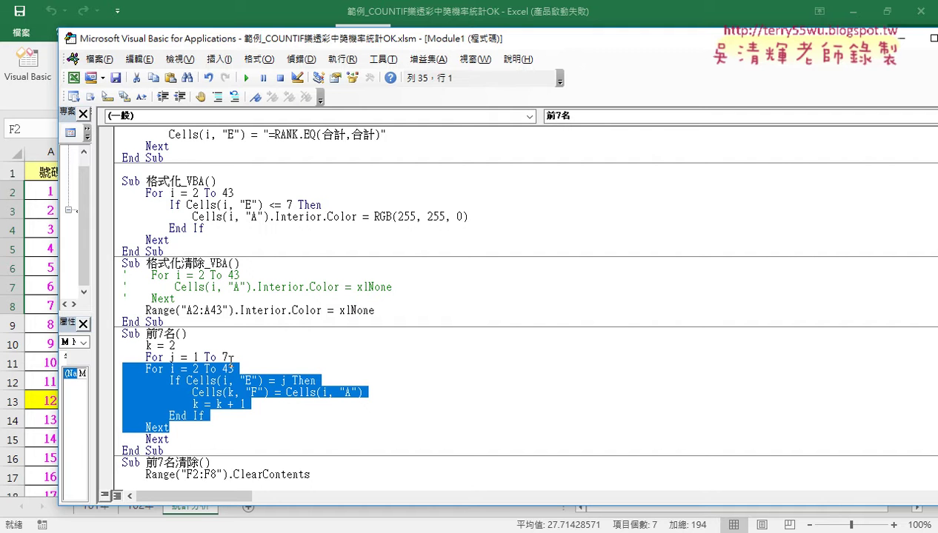
- Indent the For i = 2 To 43 block one level beneath For j = 1 To 7
{"action": "key", "text": "Tab"}
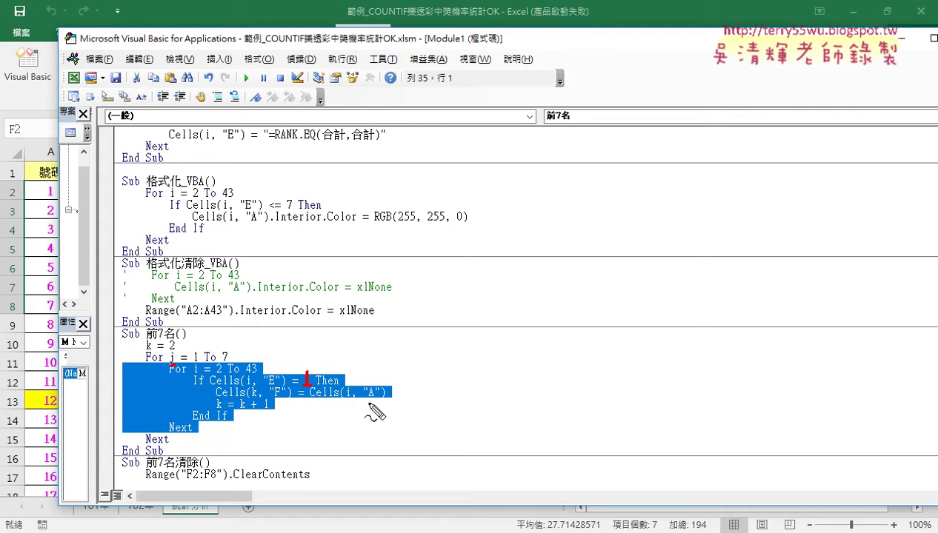
{"action": "left_click_drag", "start_coordinate": [375, 401], "coordinate": [317, 400]}
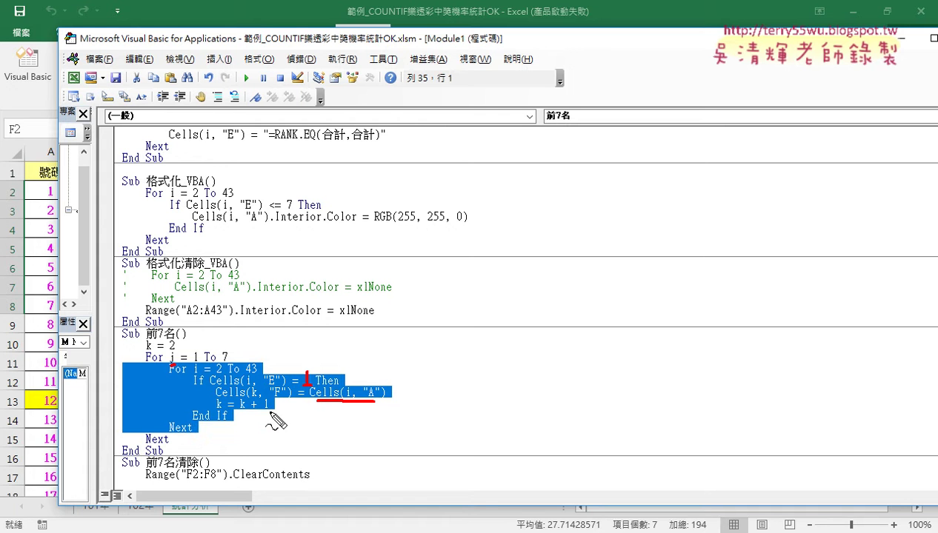
{"action": "left_click_drag", "start_coordinate": [268, 409], "coordinate": [220, 409]}
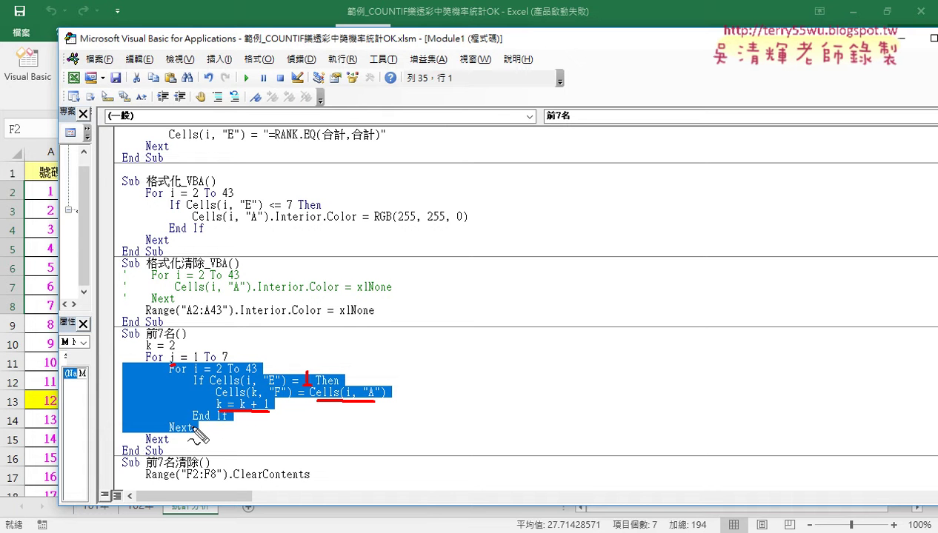
{"action": "mouse_move", "coordinate": [193, 434]}
{"action": "left_mouse_down"}
{"action": "mouse_move", "coordinate": [146, 444]}
{"action": "mouse_move", "coordinate": [85, 380]}
{"action": "mouse_move", "coordinate": [128, 357]}
{"action": "left_mouse_up"}
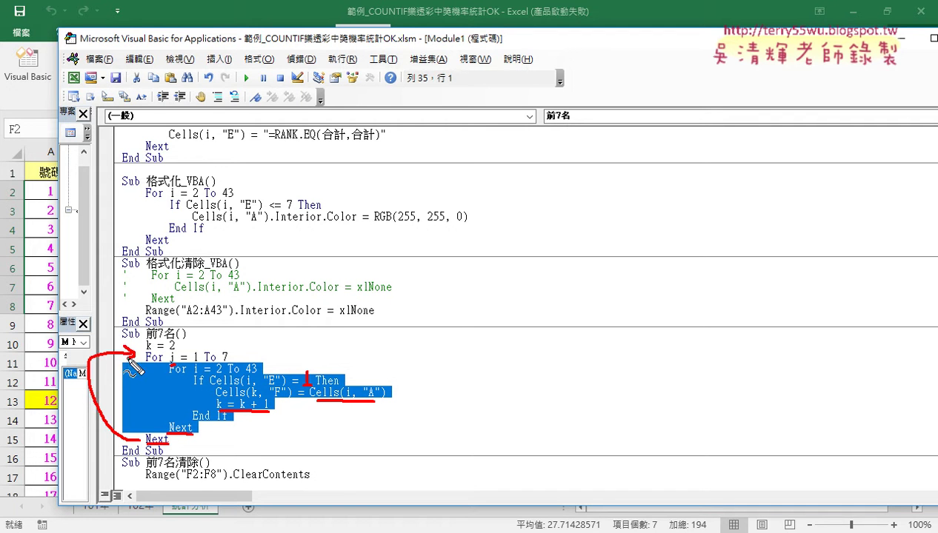
{"action": "left_click_drag", "start_coordinate": [191, 364], "coordinate": [201, 363]}
{"action": "left_click_drag", "start_coordinate": [306, 379], "coordinate": [314, 376]}
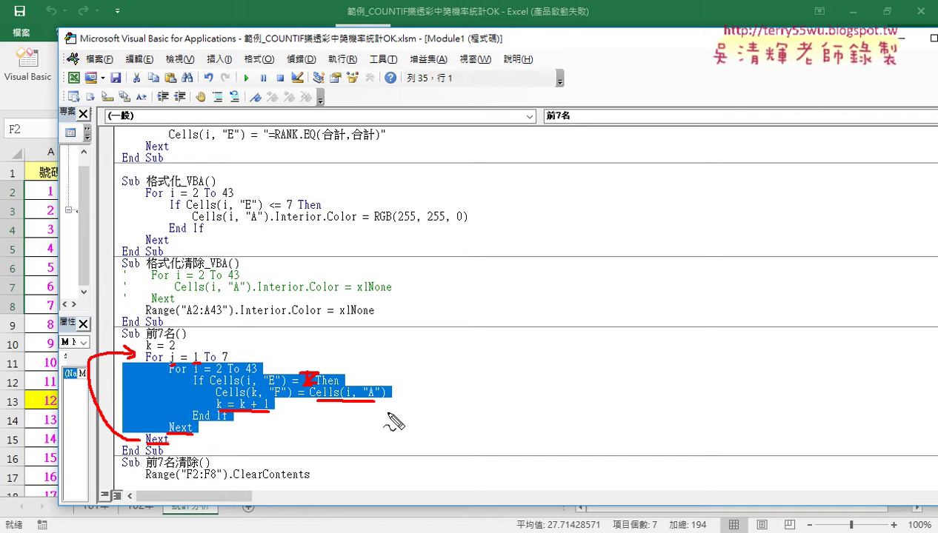
{"action": "key", "text": "Escape"}
{"action": "key", "text": "Up"}
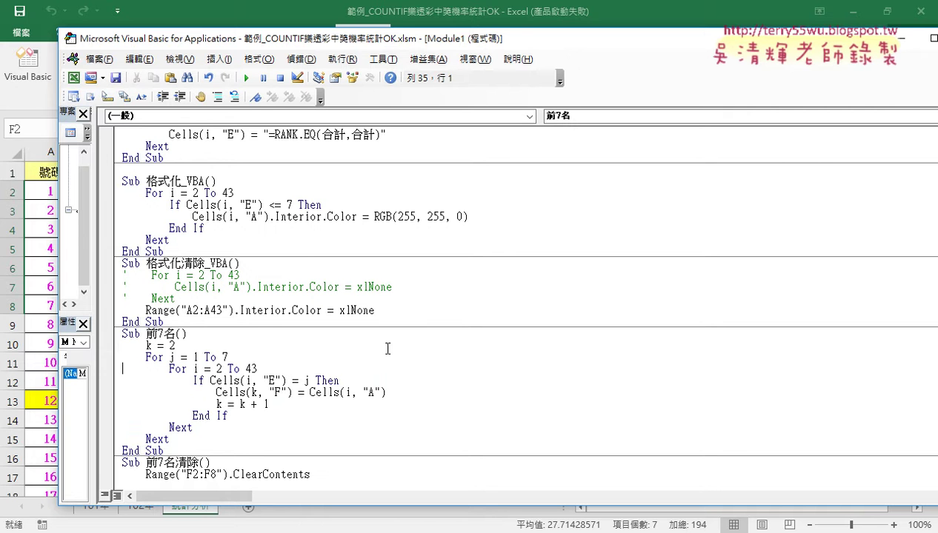
{"action": "left_click_drag", "start_coordinate": [310, 379], "coordinate": [292, 380]}
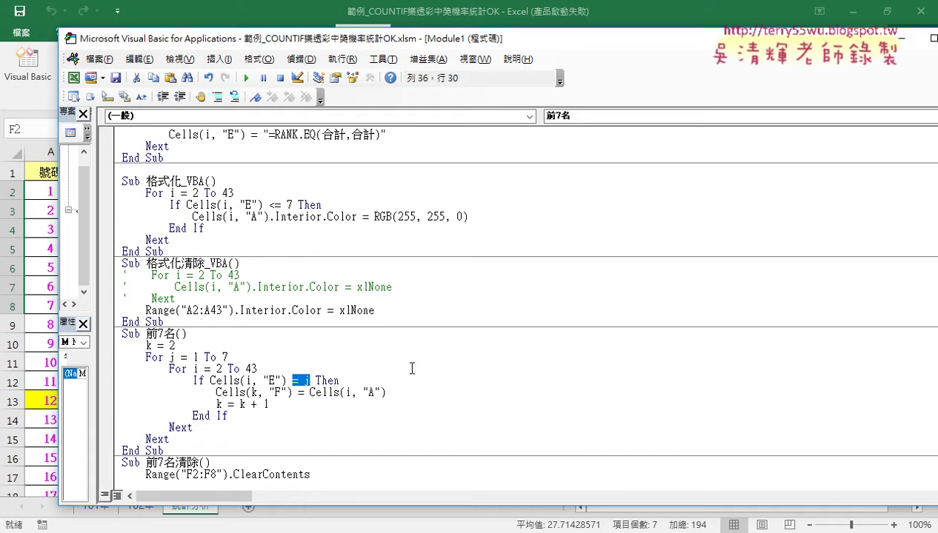
{"action": "left_click_drag", "start_coordinate": [228, 357], "coordinate": [145, 357]}
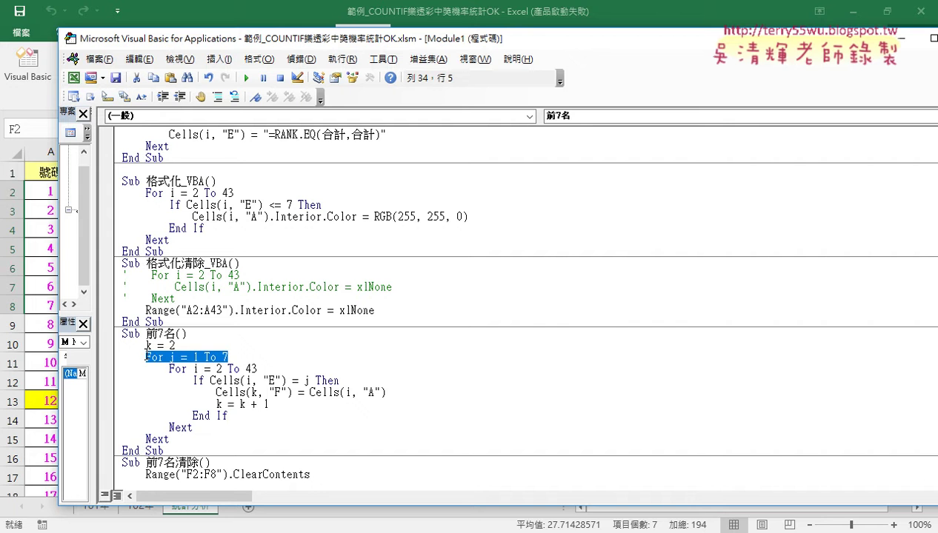
{"action": "mouse_move", "coordinate": [170, 439]}
{"action": "left_mouse_down"}
{"action": "mouse_move", "coordinate": [146, 439]}
{"action": "mouse_move", "coordinate": [111, 370]}
{"action": "left_mouse_up"}
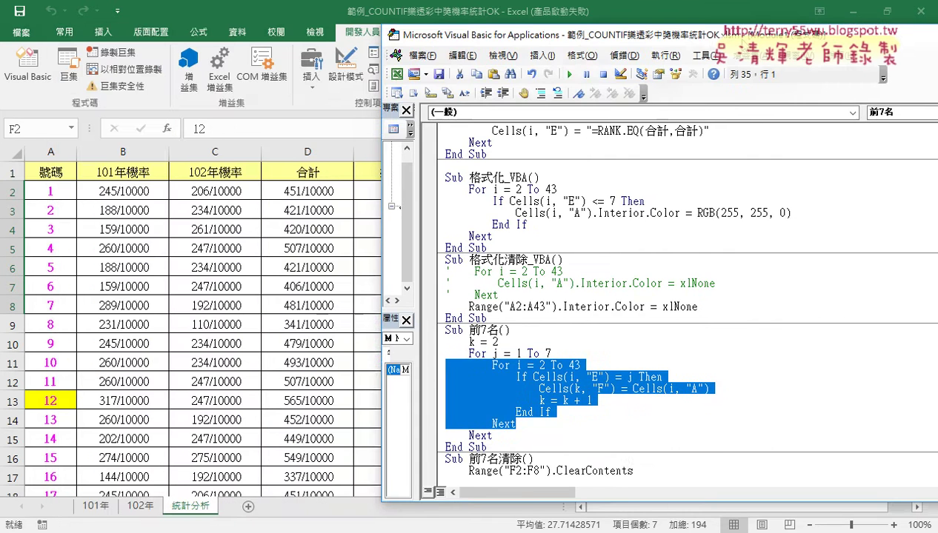
- Move the VBA window aside and run 前7名清除 to empty F2:F8
{"action": "left_click_drag", "start_coordinate": [430, 39], "coordinate": [844, 33]}
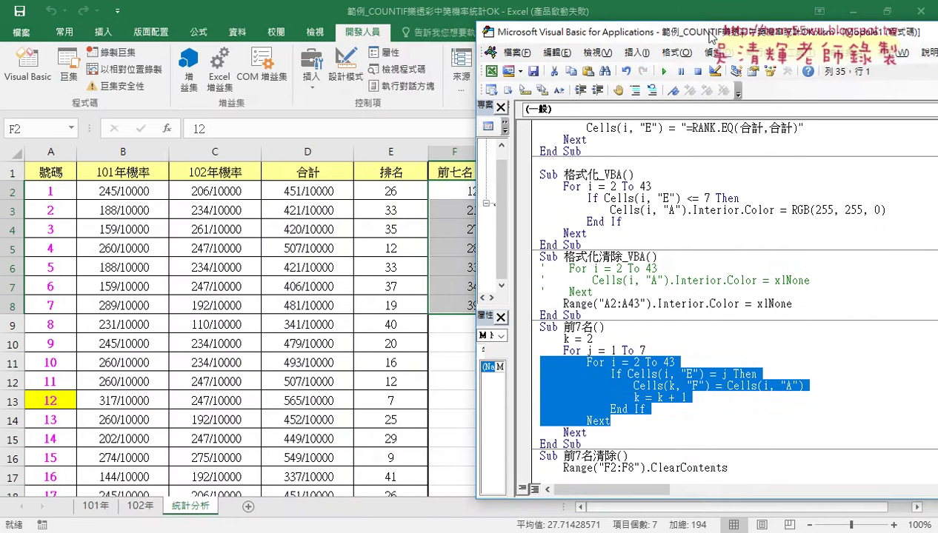
{"action": "left_click_drag", "start_coordinate": [704, 37], "coordinate": [739, 34]}
{"action": "left_click", "coordinate": [655, 442]}
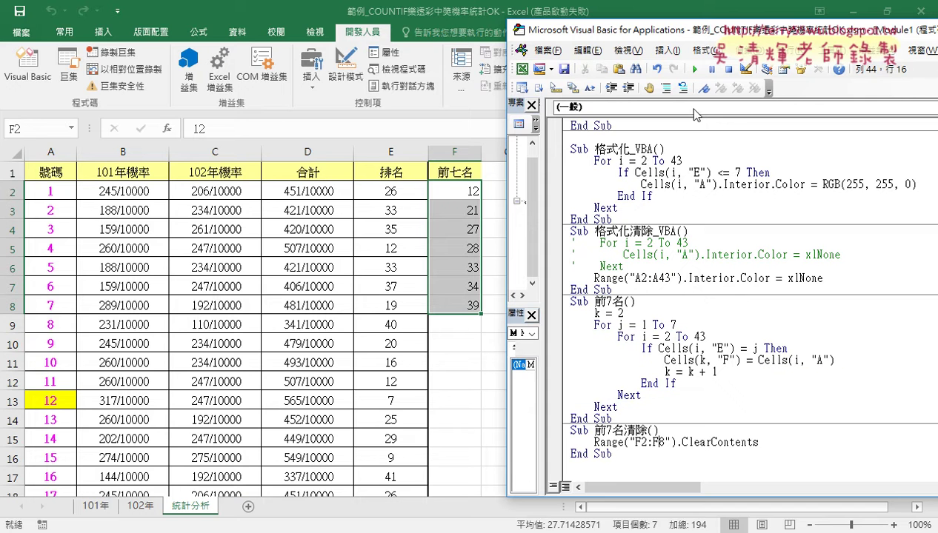
{"action": "left_click", "coordinate": [694, 69]}
- Run the revised 前7名 macro, refilling F2:F8 with 34, 21, 28, 39, 27, 33, 12
{"action": "left_click", "coordinate": [680, 337]}
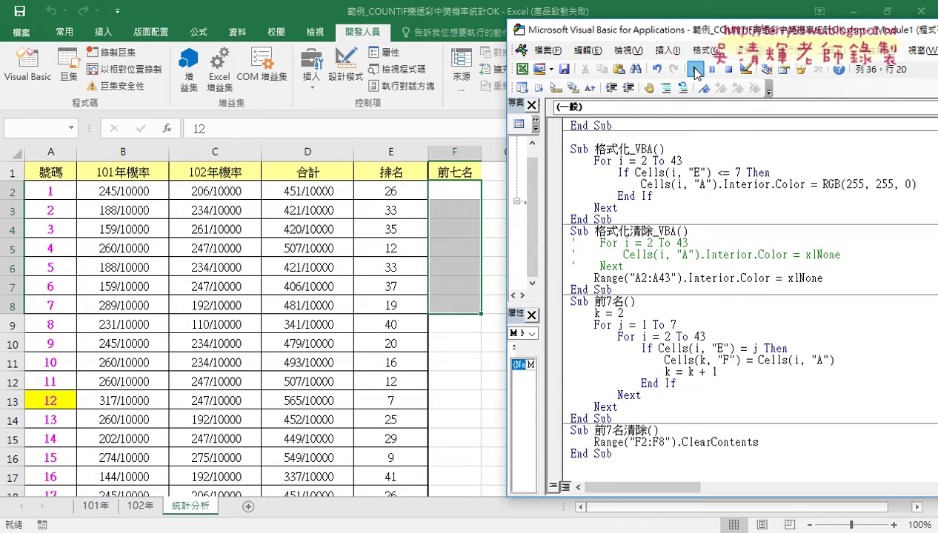
{"action": "left_click", "coordinate": [694, 69]}
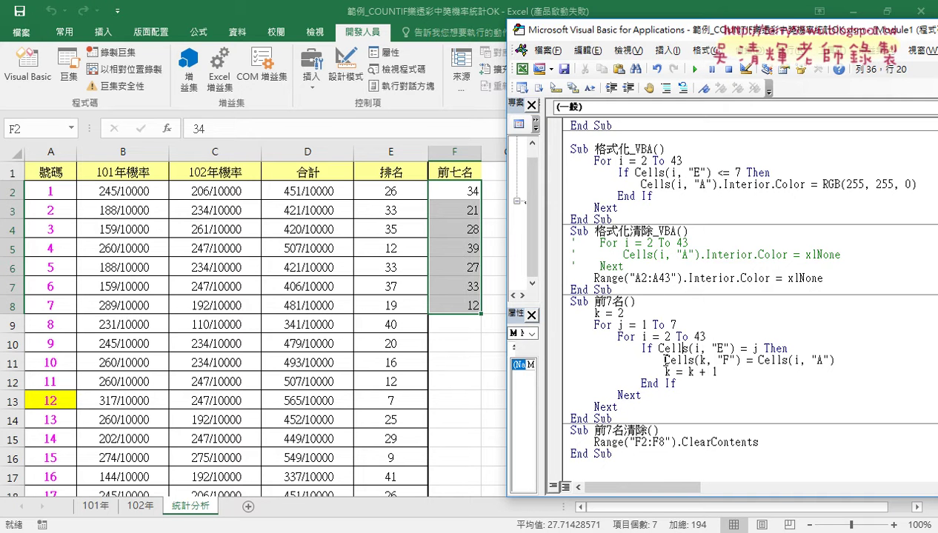
{"action": "left_click_drag", "start_coordinate": [665, 360], "coordinate": [834, 361]}
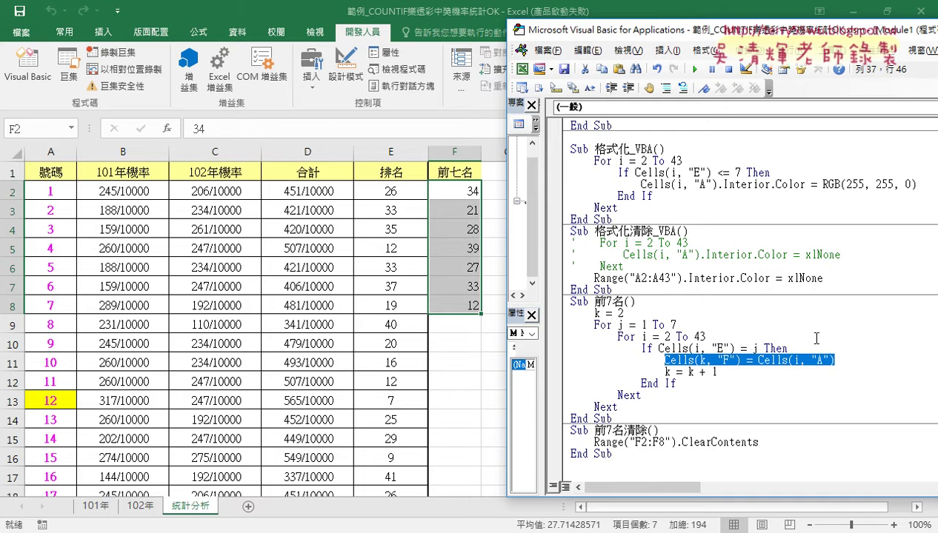
{"action": "double_click", "coordinate": [754, 348]}
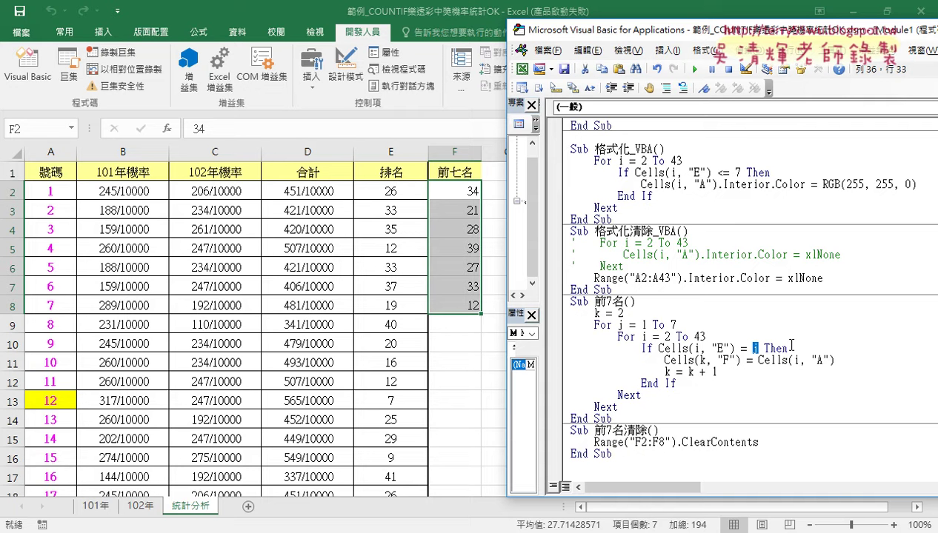
- Undo the outer For j = 1 To 7 loop and its indentation in the 前7名 macro
{"action": "type", "text": "j"}
{"action": "double_click", "coordinate": [702, 360]}
{"action": "key", "text": "ctrl+z"}
{"action": "key", "text": "ctrl+z"}
{"action": "key", "text": "ctrl+z"}
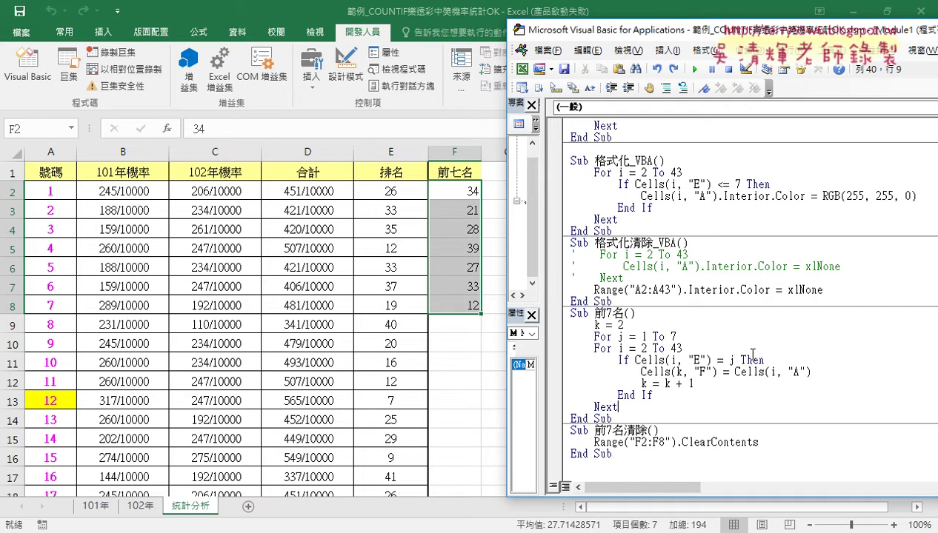
{"action": "key", "text": "ctrl+z"}
{"action": "key", "text": "ctrl+z"}
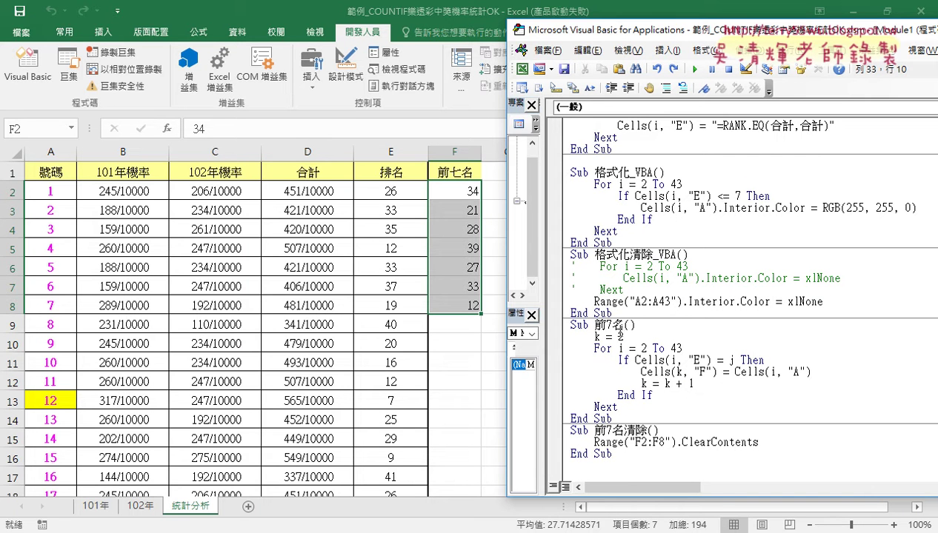
- Delete the 'k = 2' initialiser and 'k = k + 1' increment lines from Sub 前7名
{"action": "left_click_drag", "start_coordinate": [624, 335], "coordinate": [569, 336]}
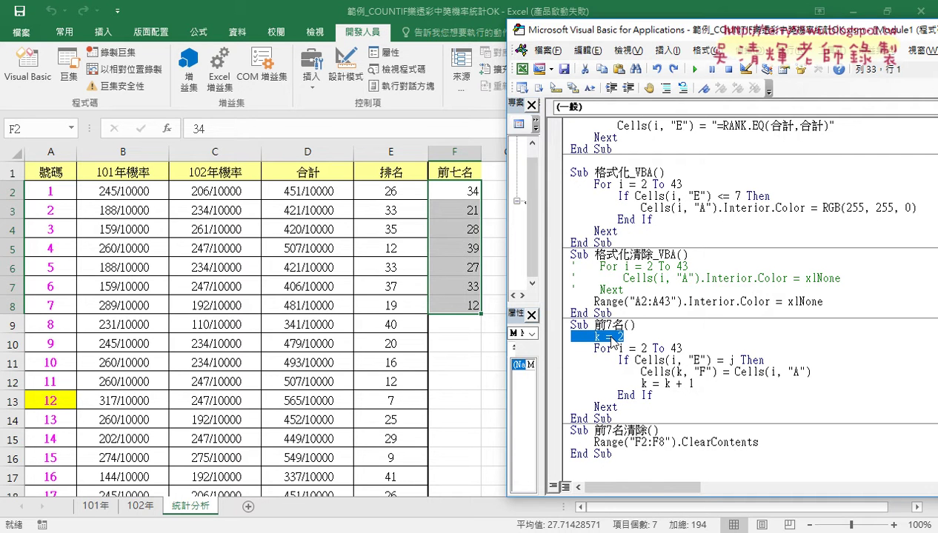
{"action": "key", "text": "Delete"}
{"action": "key", "text": "Delete"}
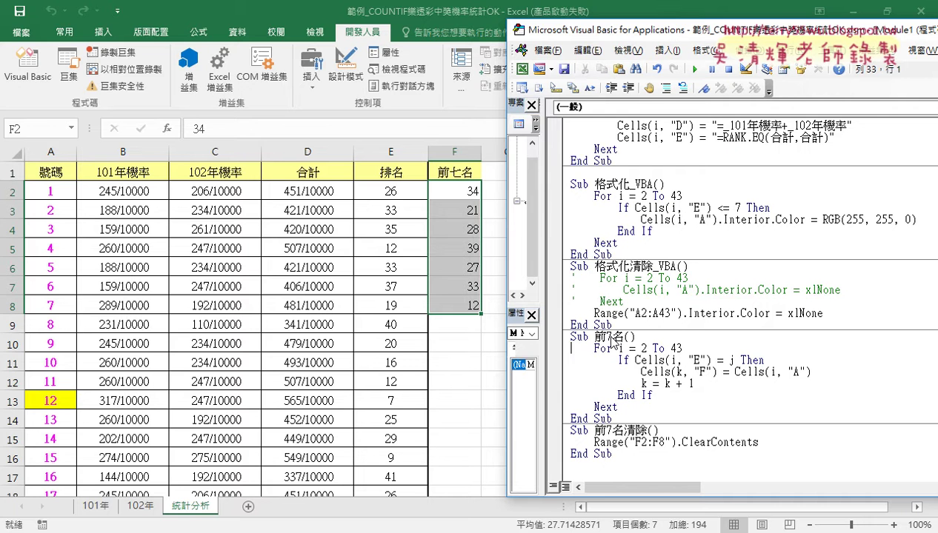
{"action": "left_click_drag", "start_coordinate": [694, 383], "coordinate": [537, 381]}
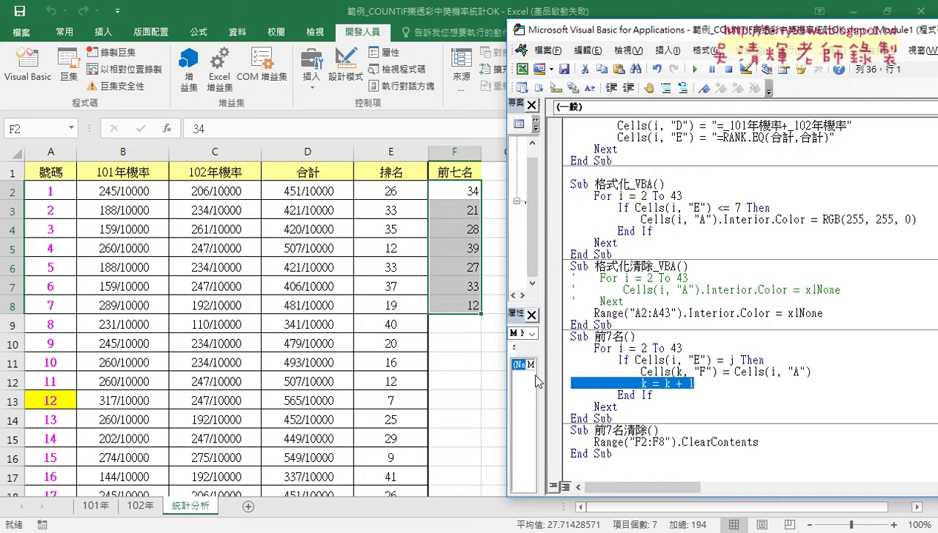
{"action": "key", "text": "Delete"}
{"action": "key", "text": "Delete"}
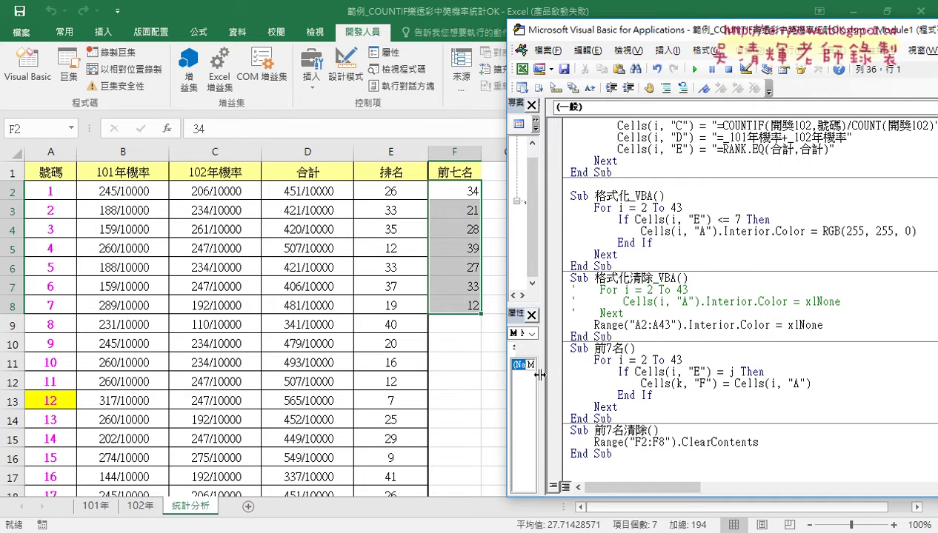
{"action": "double_click", "coordinate": [678, 384]}
- Replace k in Cells(k, "F") with Cells(i, "E")+1 so each number lands at row rank+1
{"action": "left_click_drag", "start_coordinate": [710, 372], "coordinate": [634, 372]}
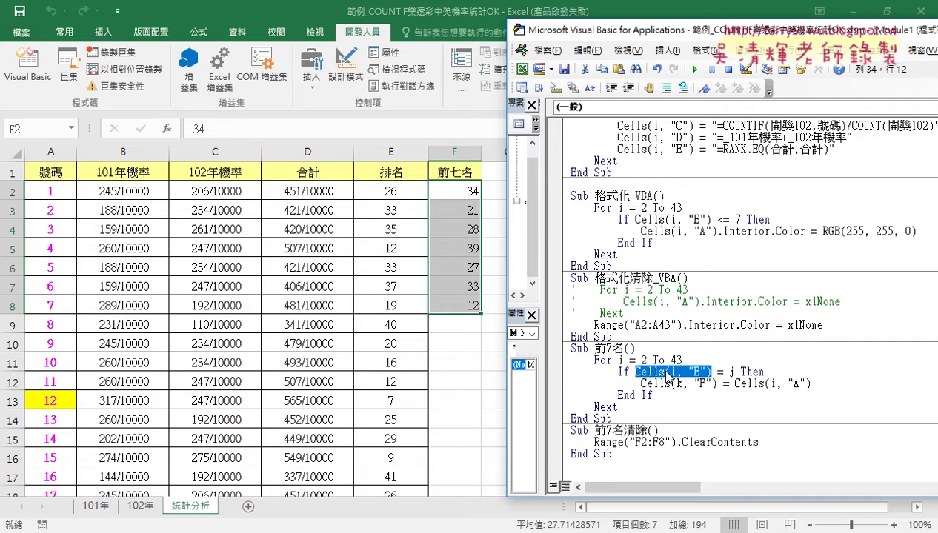
{"action": "right_click", "coordinate": [668, 376]}
{"action": "left_click", "coordinate": [718, 153]}
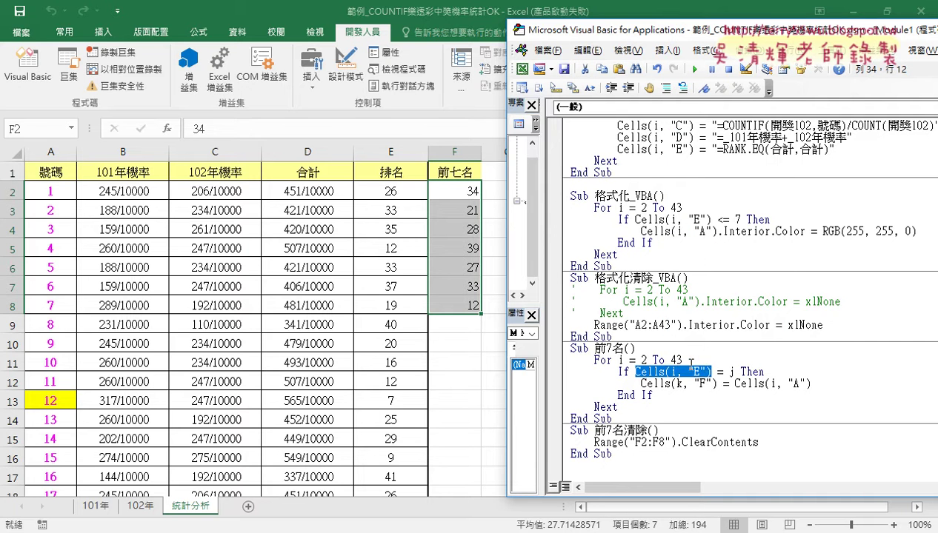
{"action": "double_click", "coordinate": [676, 384]}
{"action": "right_click", "coordinate": [679, 383]}
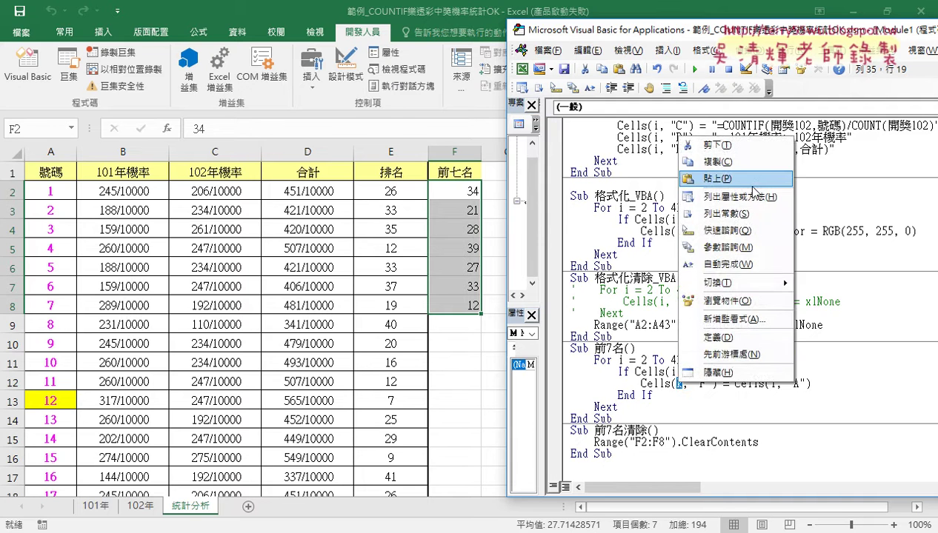
{"action": "left_click", "coordinate": [752, 185]}
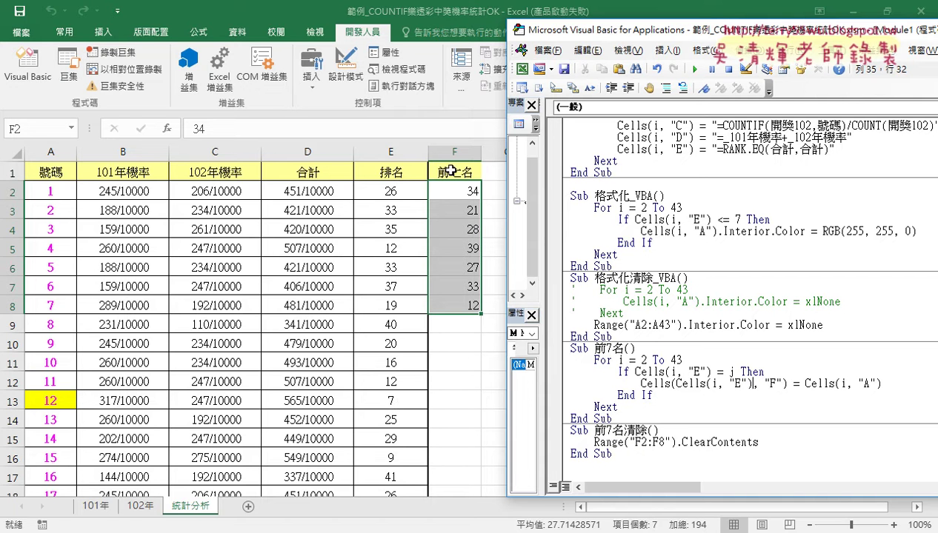
{"action": "left_click_drag", "start_coordinate": [751, 384], "coordinate": [670, 383]}
{"action": "left_click", "coordinate": [752, 383]}
{"action": "type", "text": "+1"}
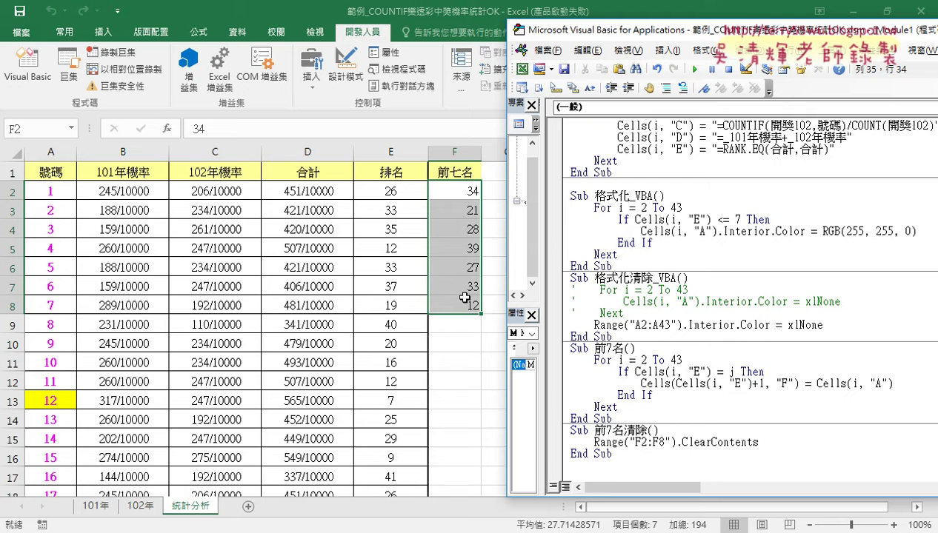
{"action": "left_click", "coordinate": [716, 404]}
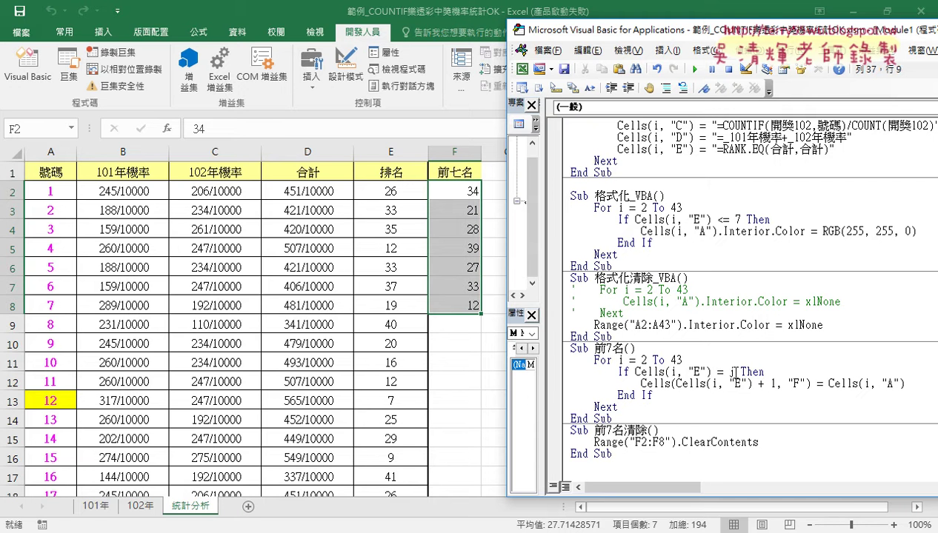
- Change the If condition to Cells(i, "E") <= 7, then select F2:F8 on the sheet
{"action": "left_click_drag", "start_coordinate": [735, 373], "coordinate": [717, 373]}
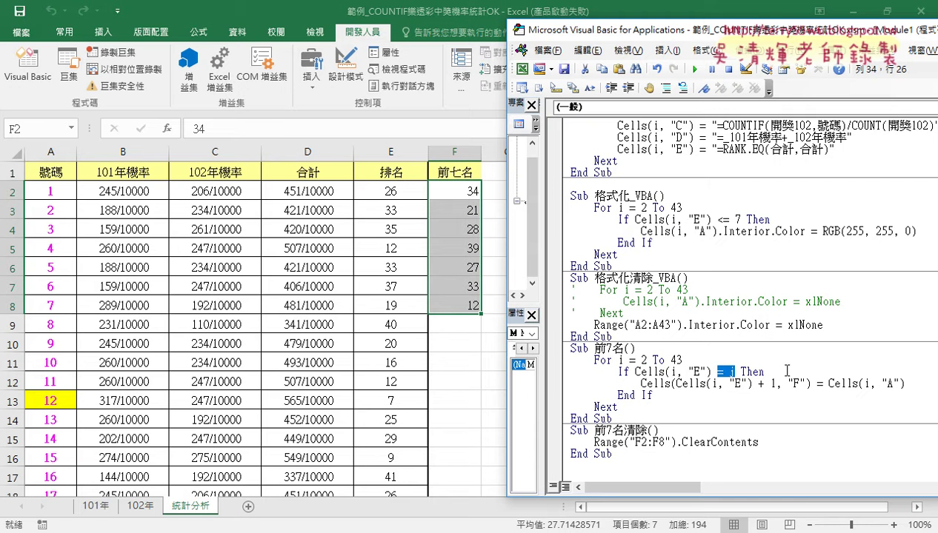
{"action": "type", "text": "<="}
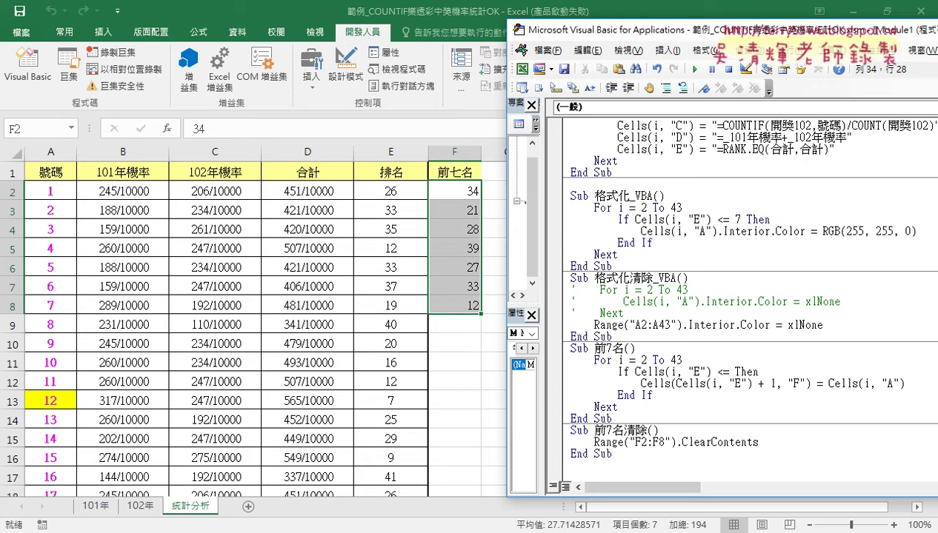
{"action": "type", "text": "7"}
{"action": "left_click", "coordinate": [783, 406]}
{"action": "left_click_drag", "start_coordinate": [459, 193], "coordinate": [465, 302]}
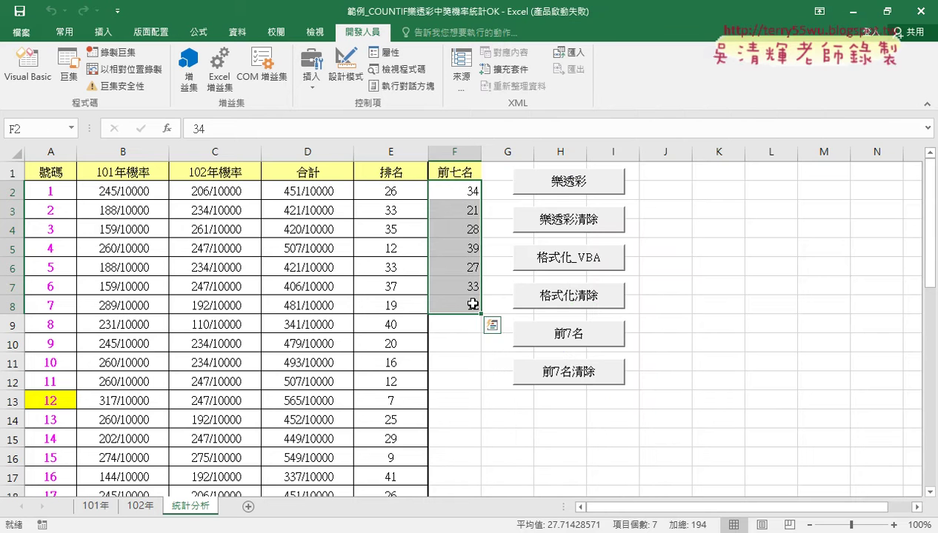
- Clear F2:F8 and start stepping through Sub 前7名 with F8
{"action": "key", "text": "Delete"}
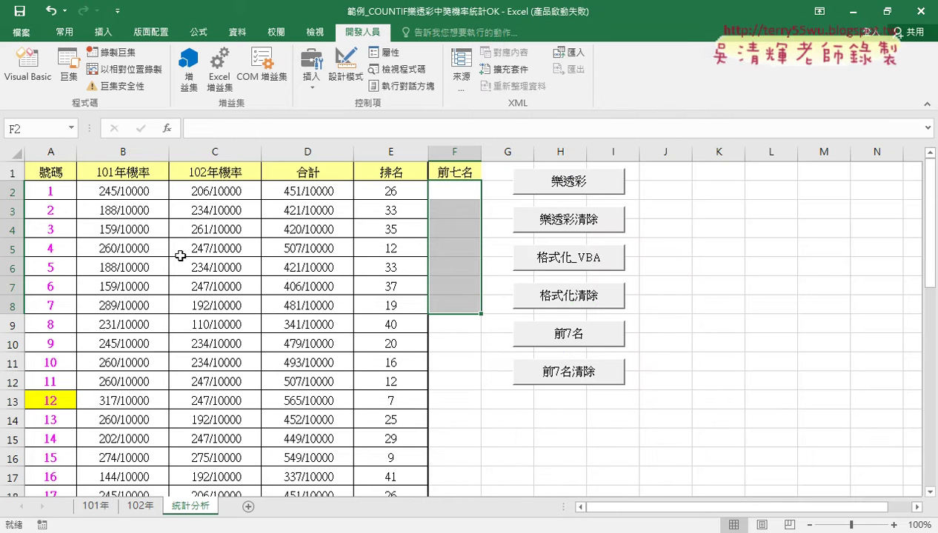
{"action": "left_click", "coordinate": [28, 66]}
{"action": "left_click", "coordinate": [646, 381]}
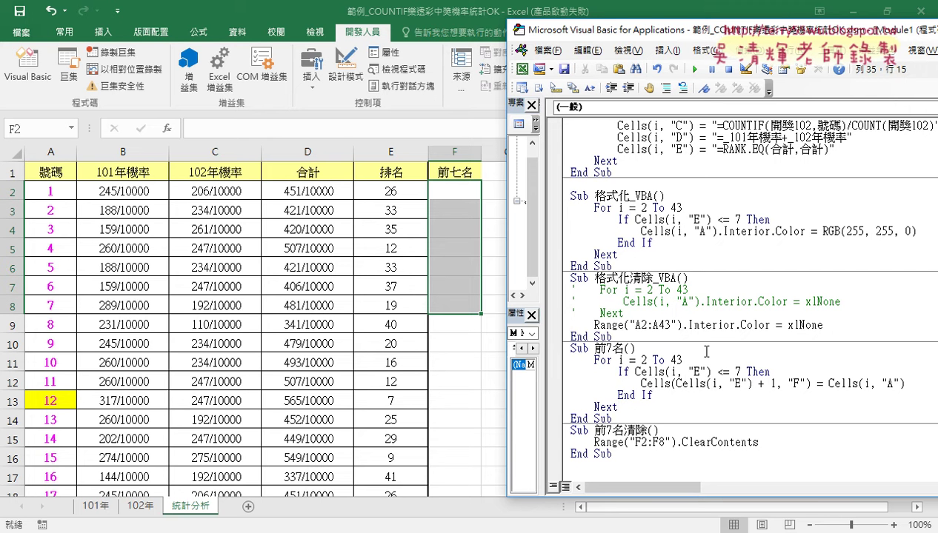
{"action": "left_click", "coordinate": [705, 352]}
{"action": "key", "text": "F8"}
{"action": "key", "text": "F8"}
{"action": "key", "text": "F8"}
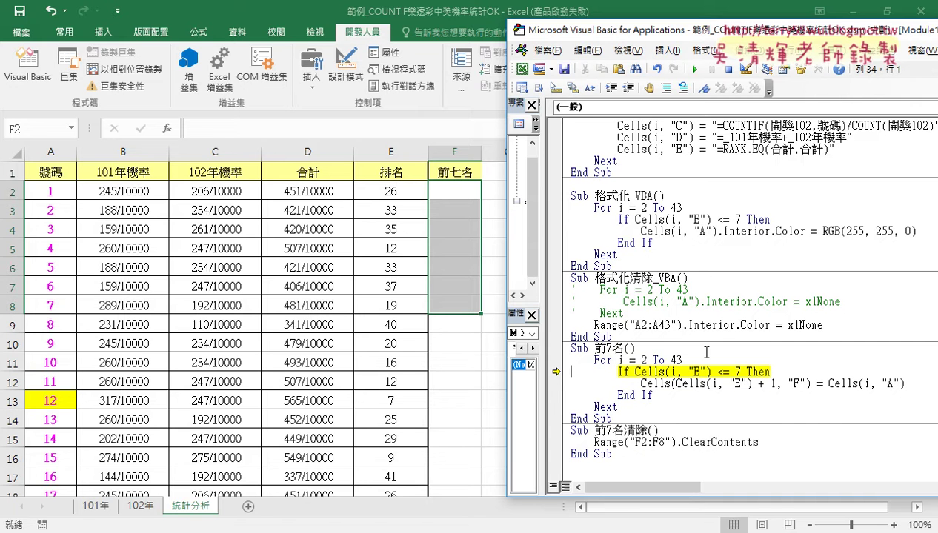
- Set a breakpoint on the column-F writing line and run to it, then check the sheet
{"action": "key", "text": "F8"}
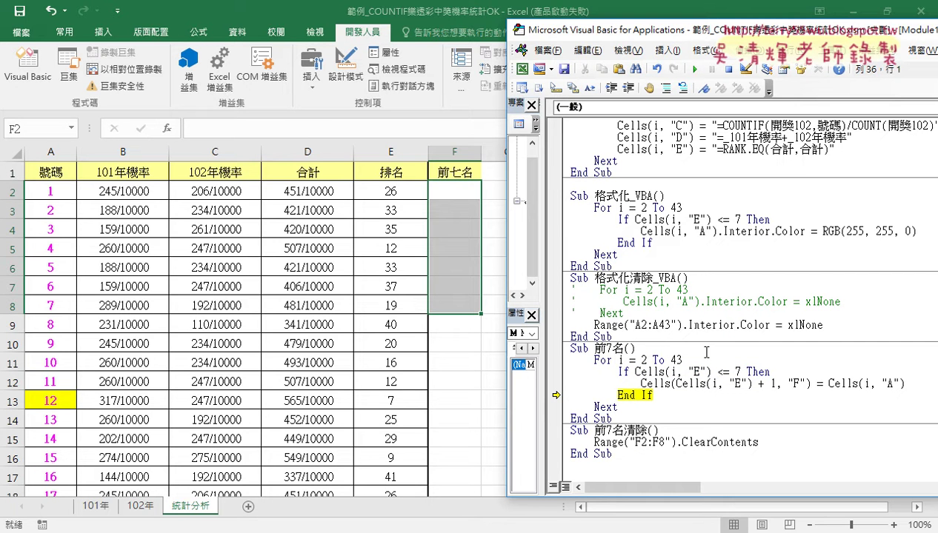
{"action": "key", "text": "F8"}
{"action": "key", "text": "F8"}
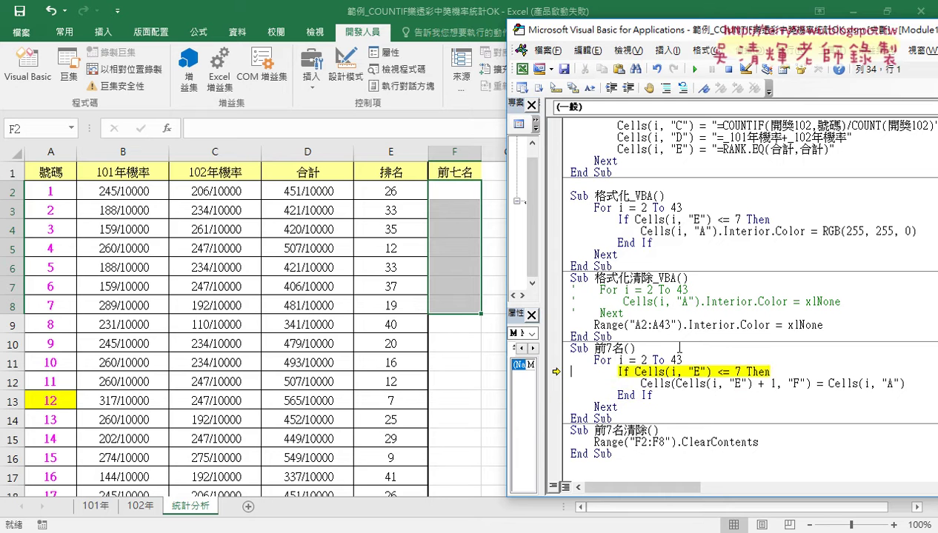
{"action": "key", "text": "F8"}
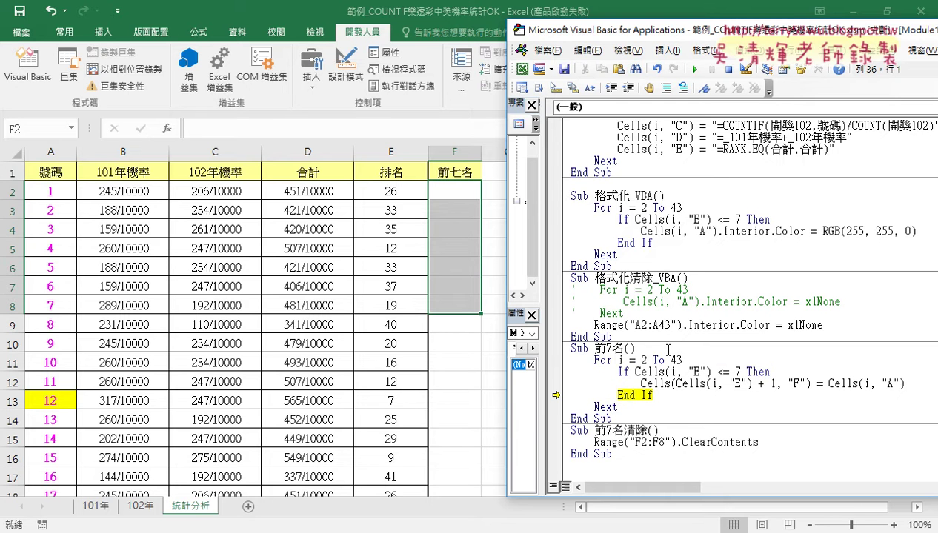
{"action": "left_click", "coordinate": [553, 384]}
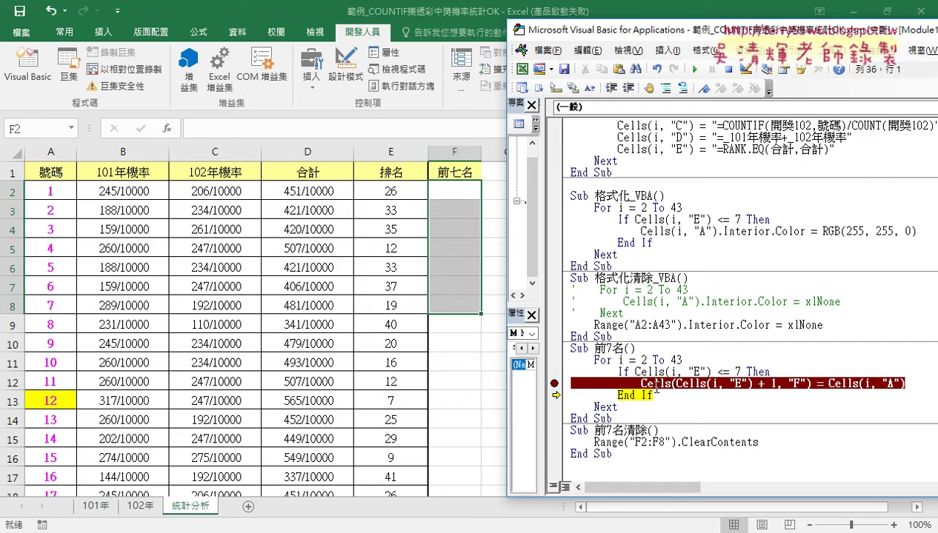
{"action": "left_click", "coordinate": [695, 69]}
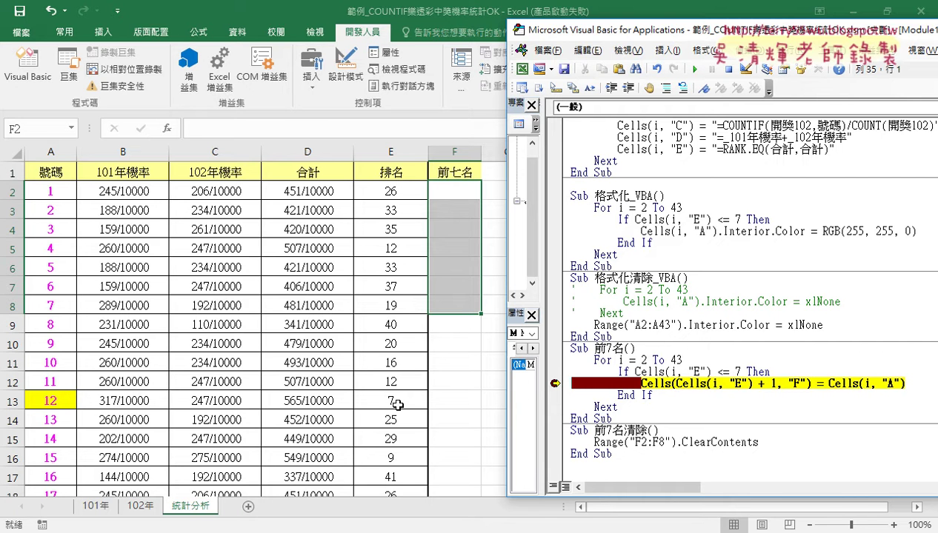
{"action": "left_click_drag", "start_coordinate": [676, 382], "coordinate": [774, 385]}
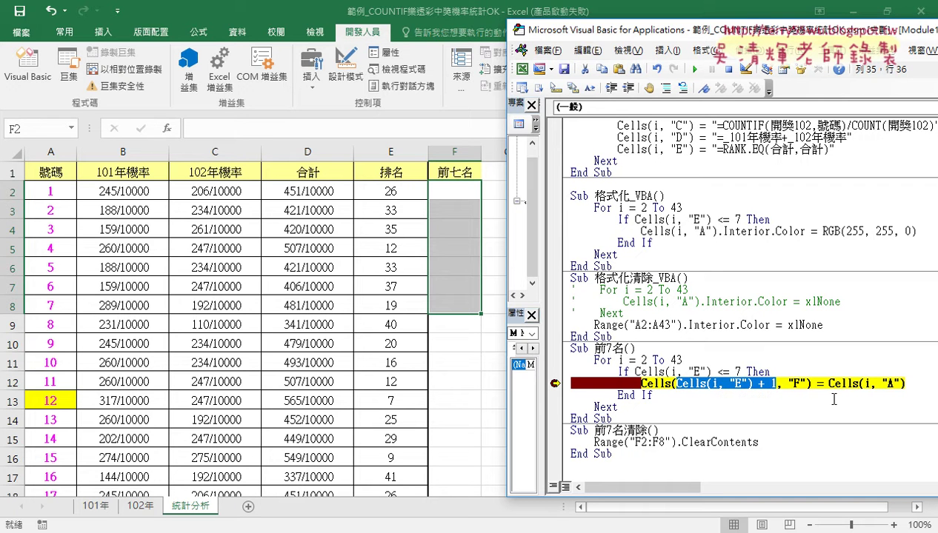
{"action": "key", "text": "F8"}
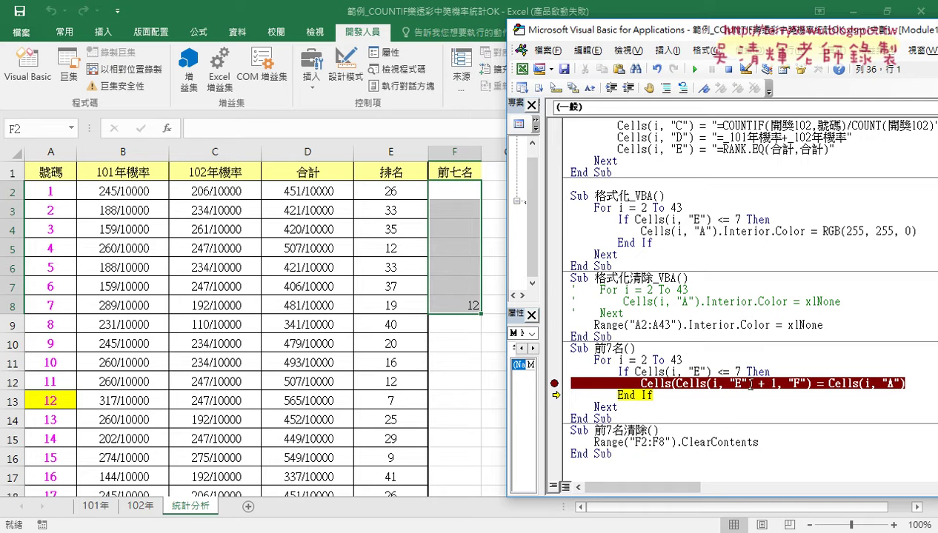
{"action": "left_click", "coordinate": [694, 70]}
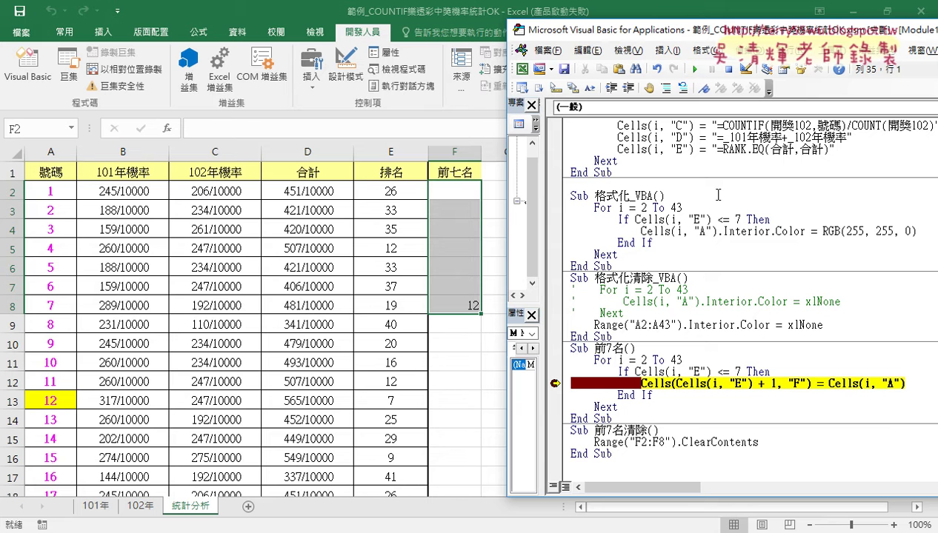
{"action": "mouse_move", "coordinate": [676, 372]}
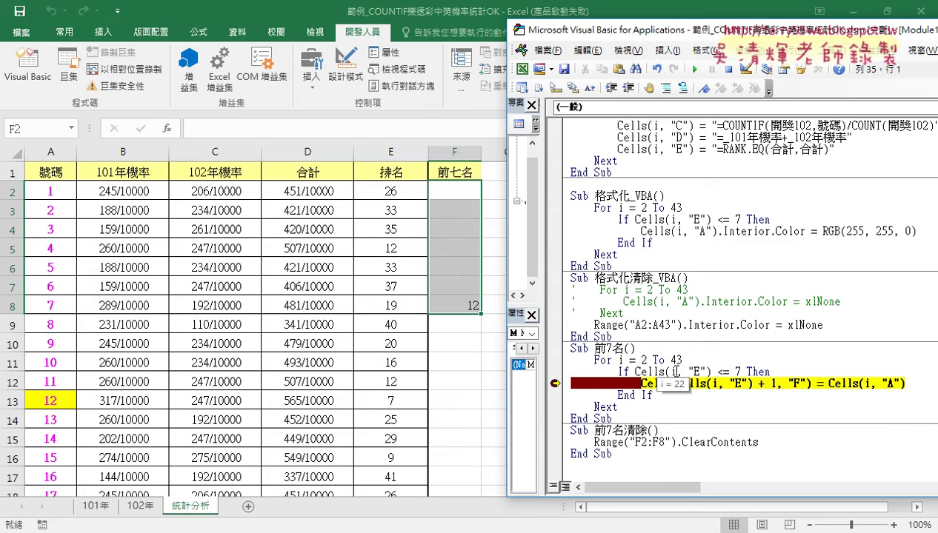
{"action": "left_click", "coordinate": [305, 381]}
- Locate row 22 (number 21) and inspect the rank-based target-row expression in the paused code
{"action": "scroll", "coordinate": [305, 382], "scroll_direction": "down", "scroll_amount": 4}
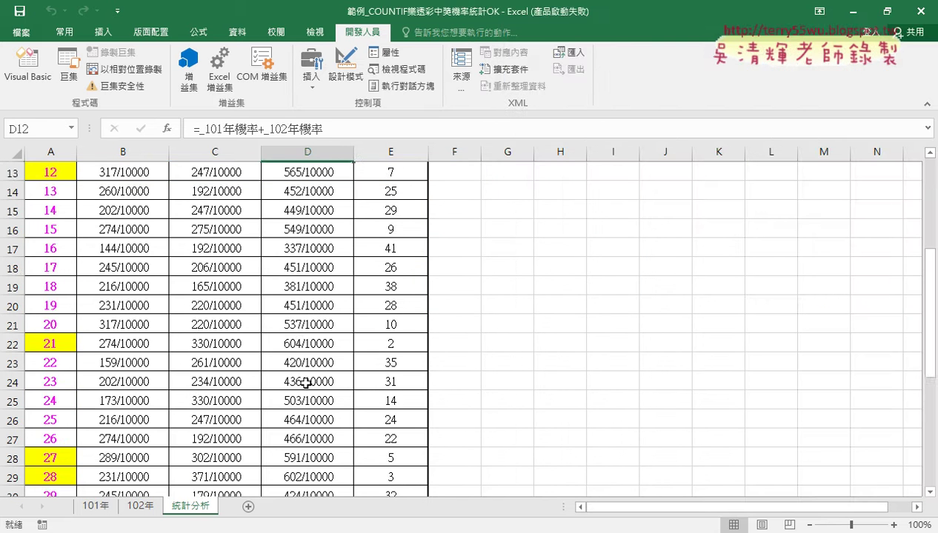
{"action": "scroll", "coordinate": [306, 381], "scroll_direction": "down", "scroll_amount": 1}
{"action": "left_click", "coordinate": [15, 286]}
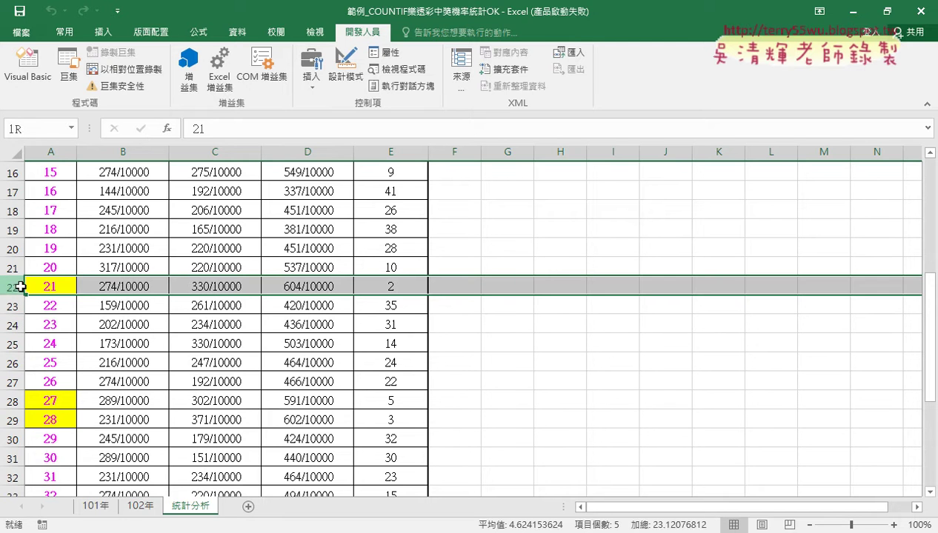
{"action": "left_click", "coordinate": [29, 75]}
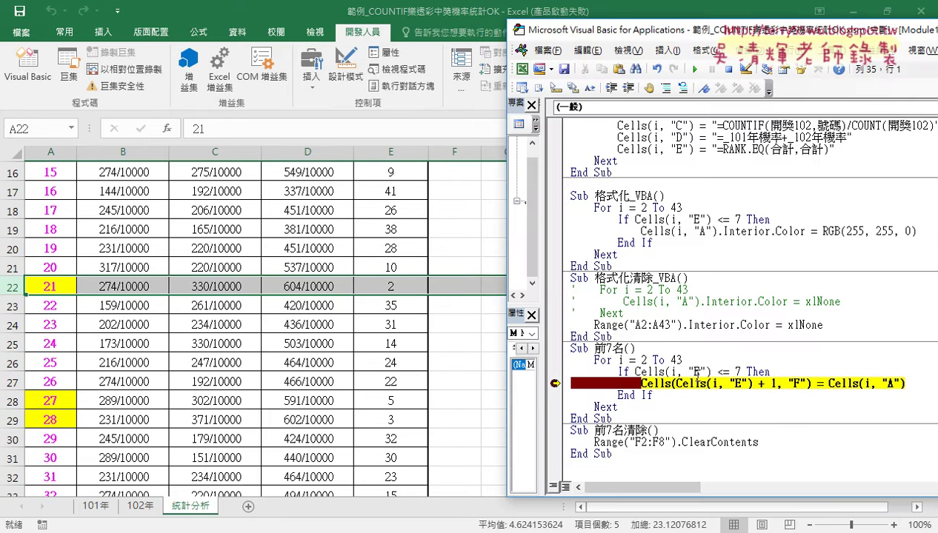
{"action": "left_click", "coordinate": [680, 384]}
{"action": "left_click_drag", "start_coordinate": [676, 384], "coordinate": [774, 384]}
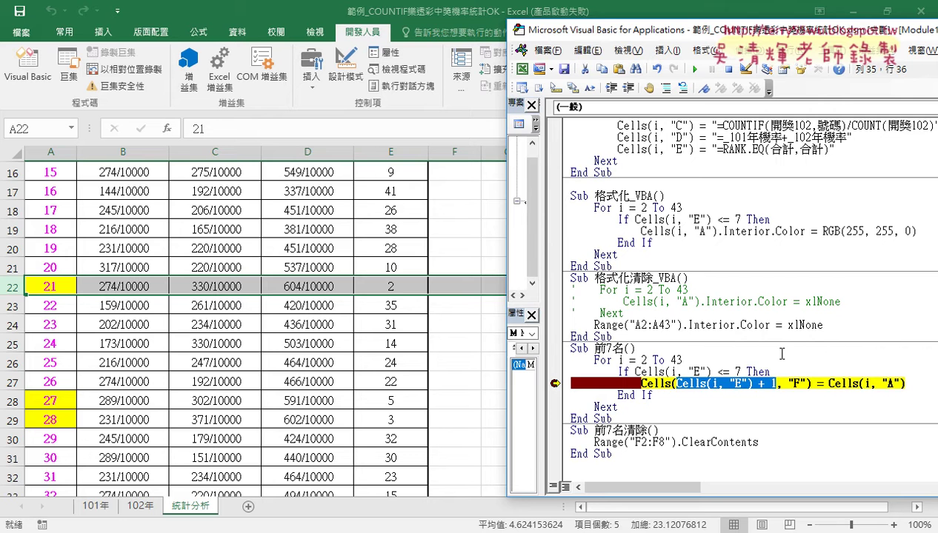
- Step once to write 21 into F3, verify column F, then remove the column-F line's breakpoint
{"action": "key", "text": "F8"}
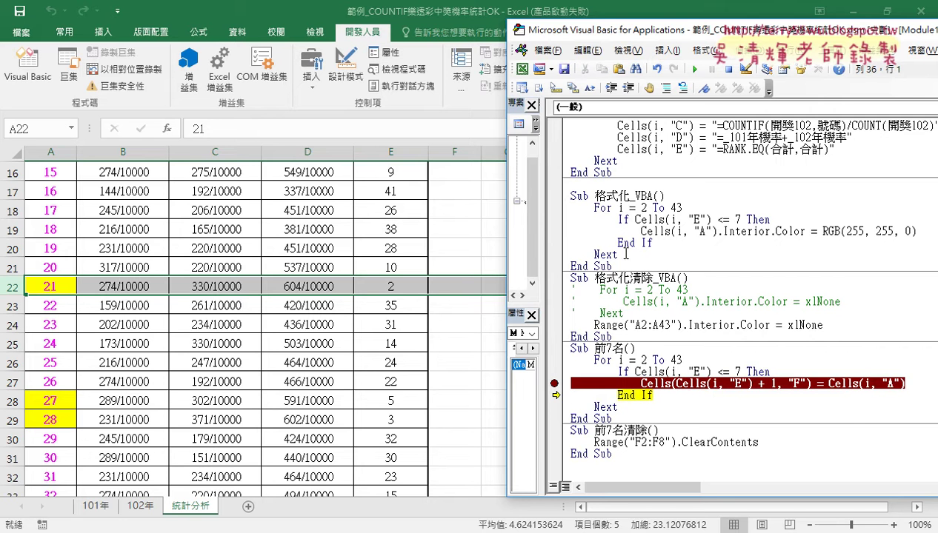
{"action": "left_click", "coordinate": [468, 256]}
{"action": "scroll", "coordinate": [468, 256], "scroll_direction": "up", "scroll_amount": 2}
{"action": "scroll", "coordinate": [469, 256], "scroll_direction": "up", "scroll_amount": 3}
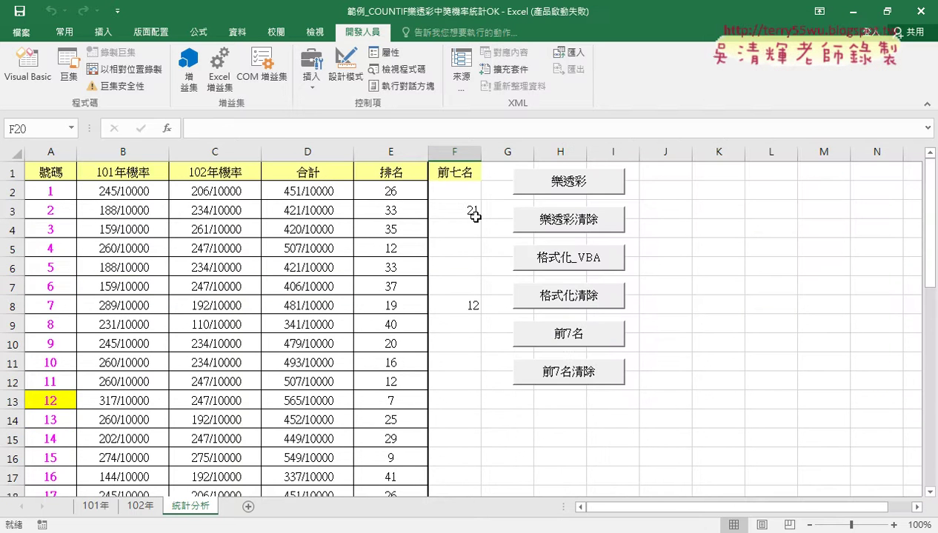
{"action": "left_click", "coordinate": [24, 76]}
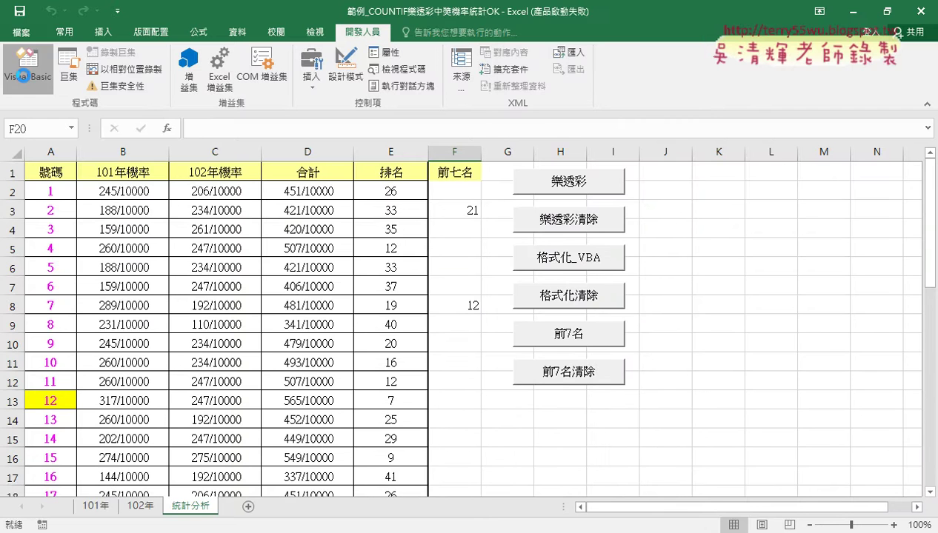
{"action": "left_click", "coordinate": [552, 383]}
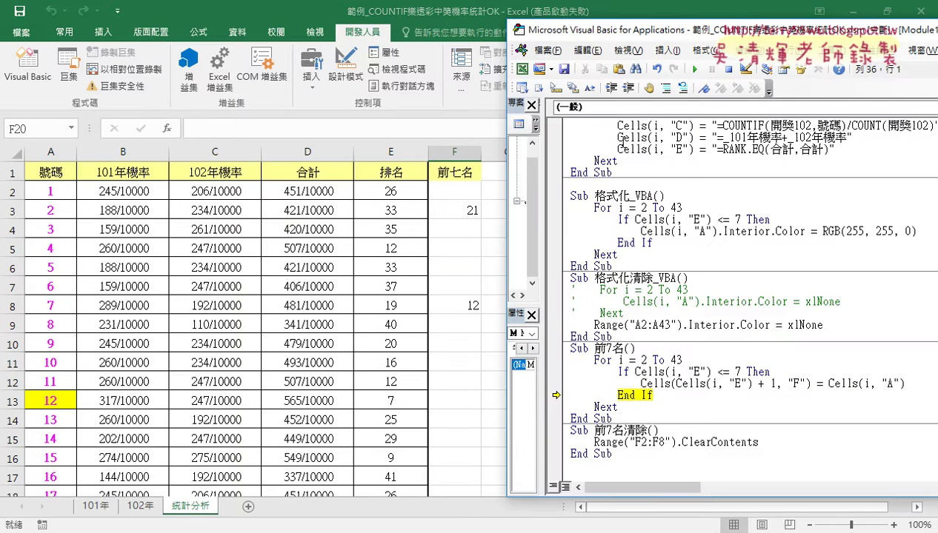
{"action": "left_click", "coordinate": [694, 69]}
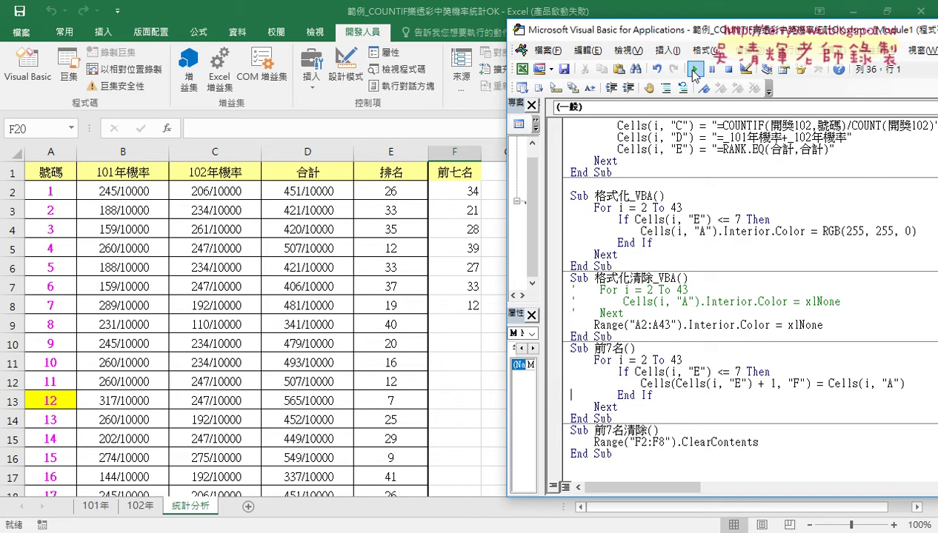